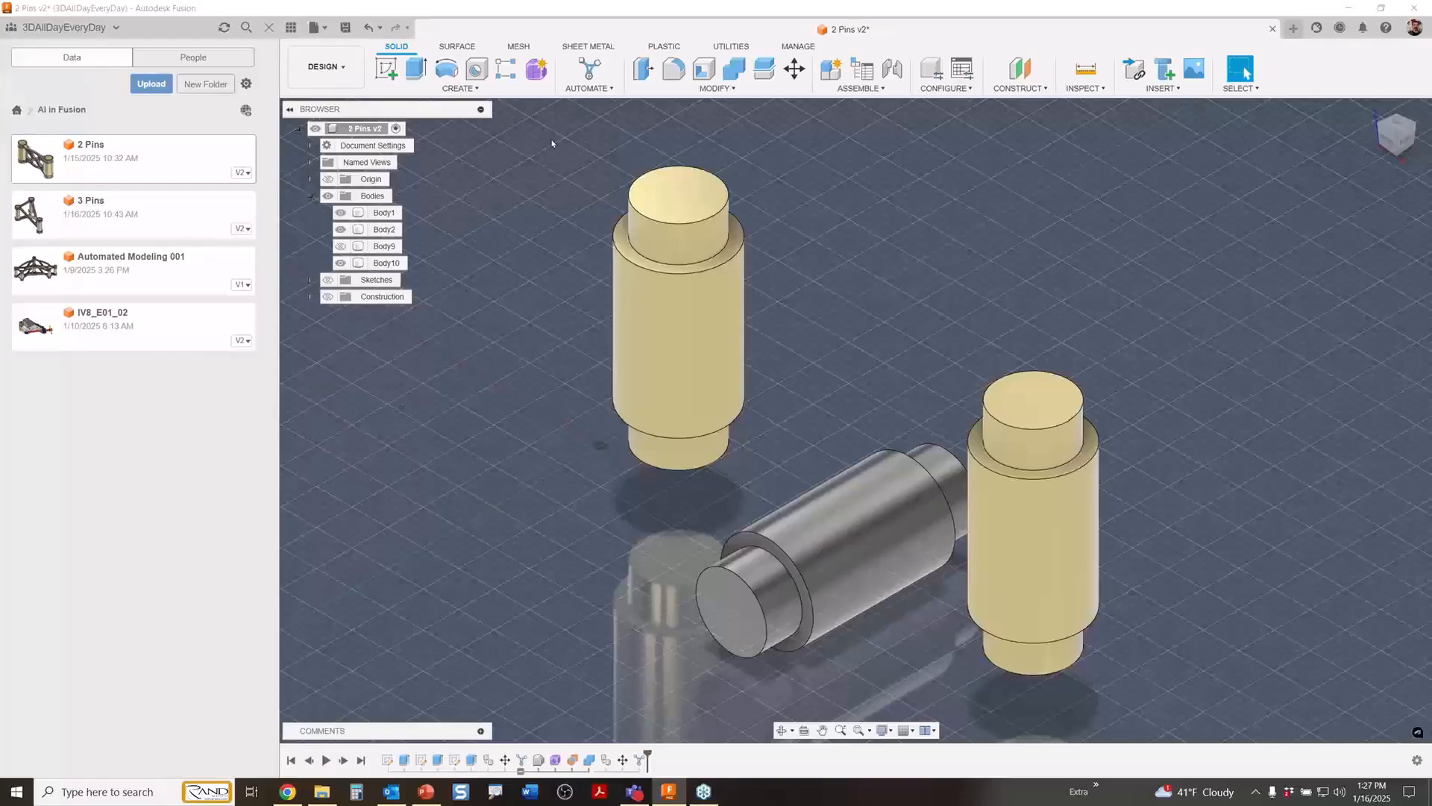
Start Automated Modeling and choose the reduced-diameter cylindrical end faces of the two upright pins as faces to connect.
click(588, 74)
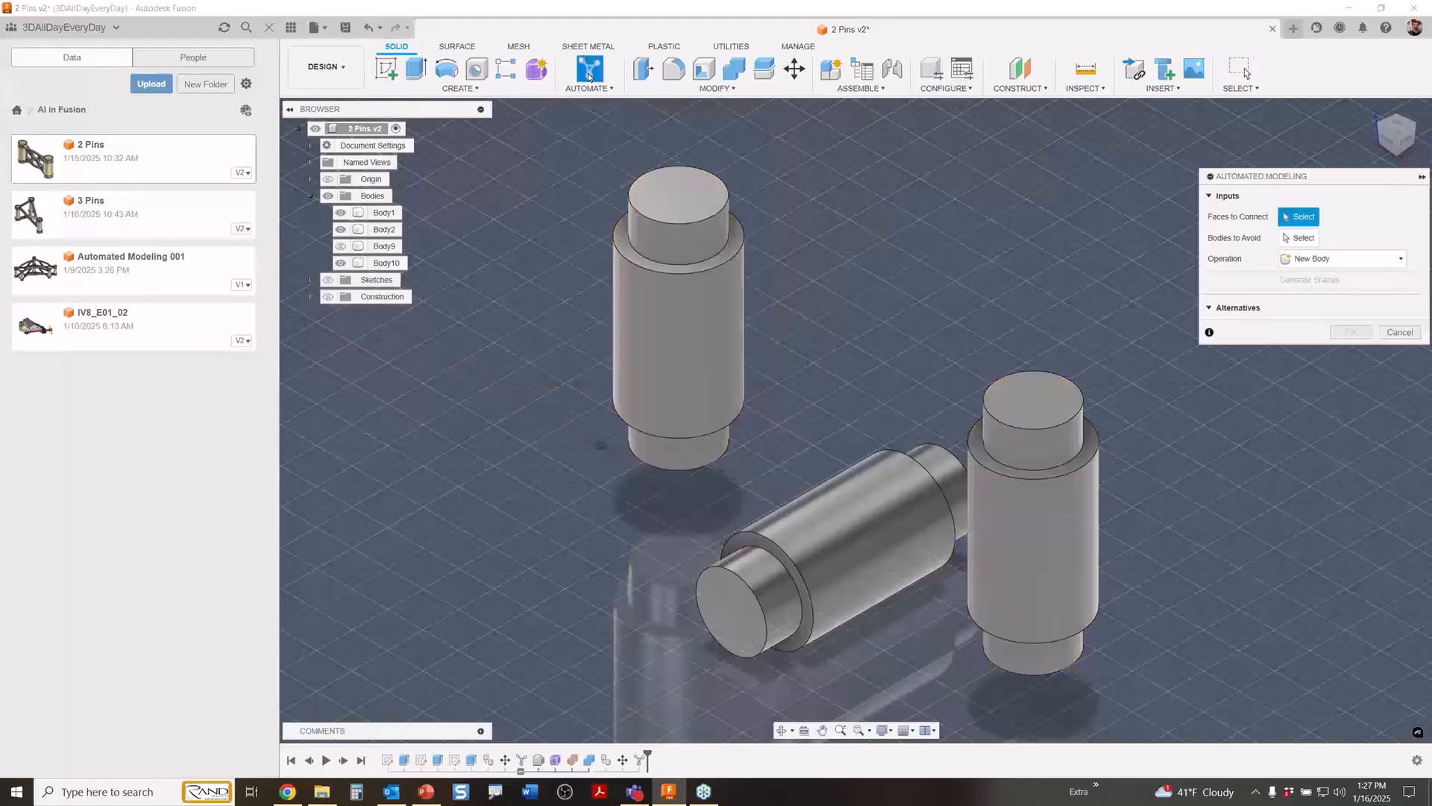
click(709, 242)
click(712, 457)
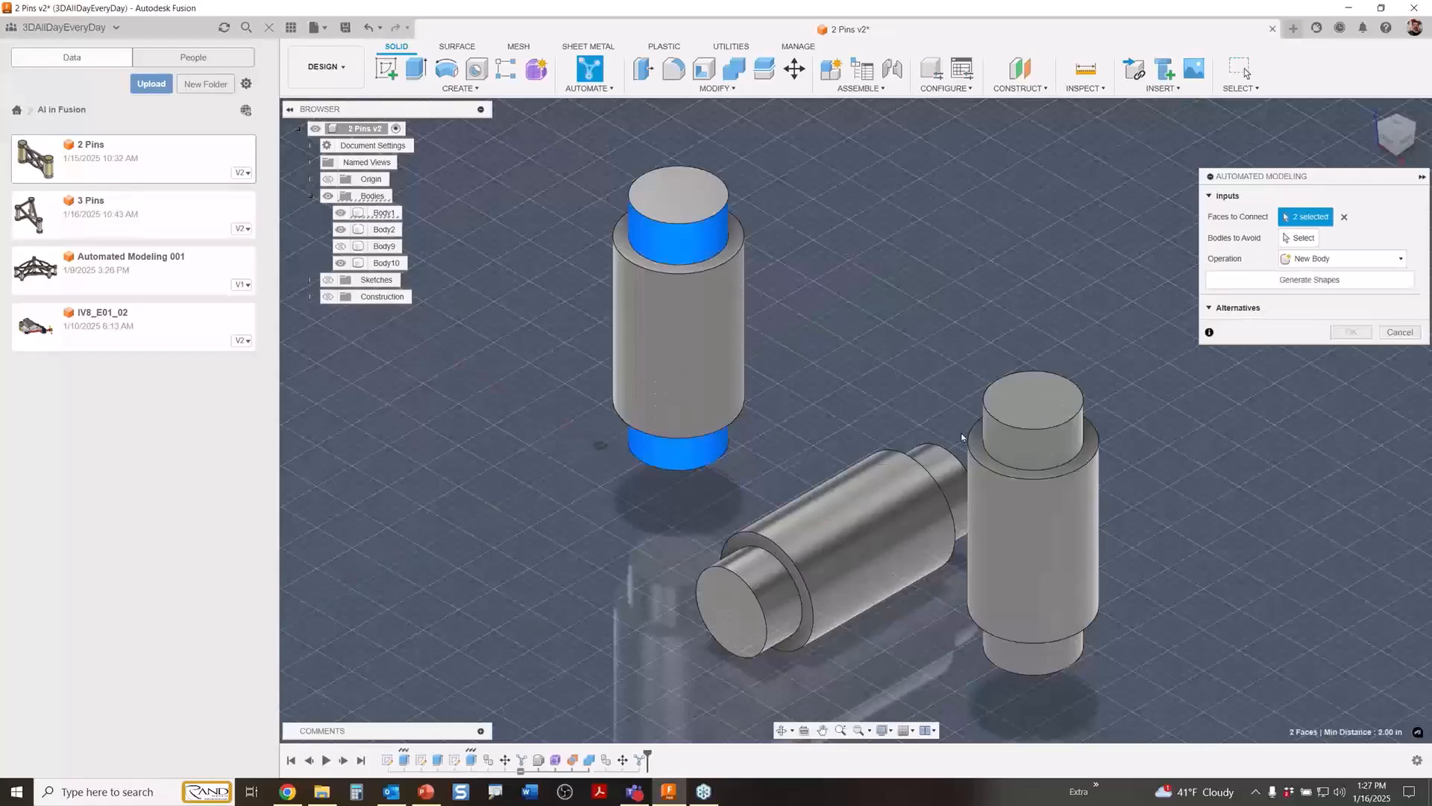
click(1043, 442)
click(1033, 651)
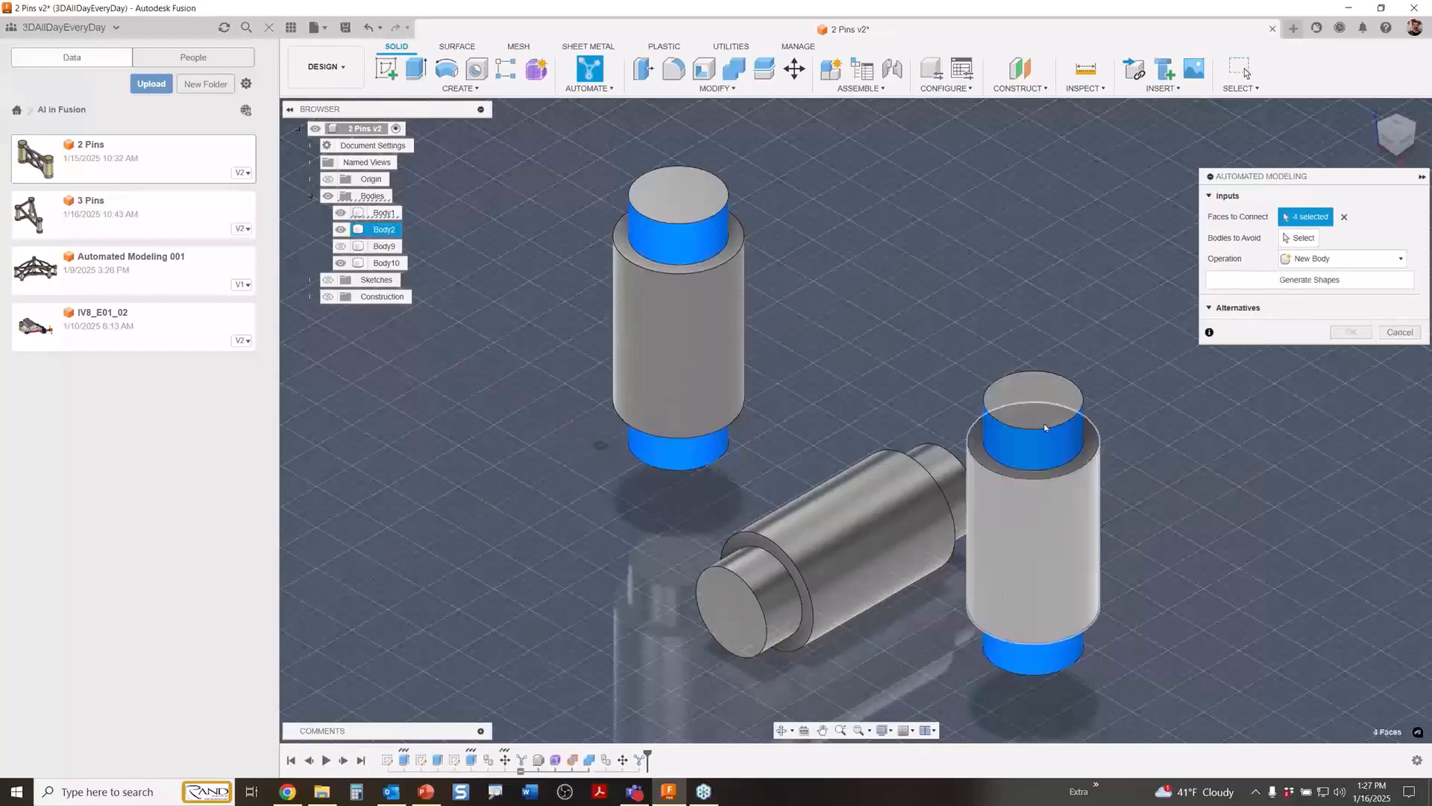
Set the horizontal pin as the body to avoid and generate the connecting shapes with the New Body operation.
click(1300, 237)
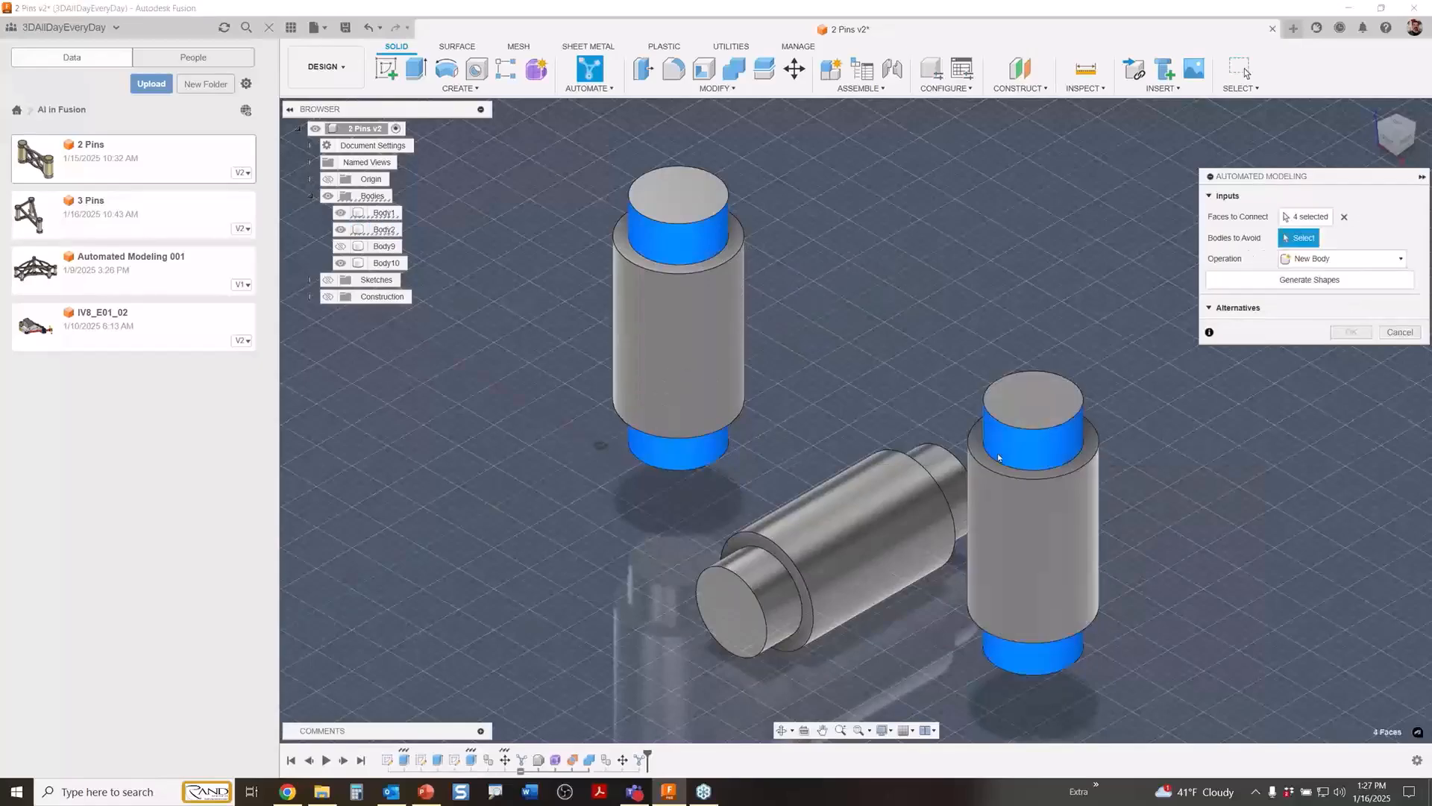
click(923, 550)
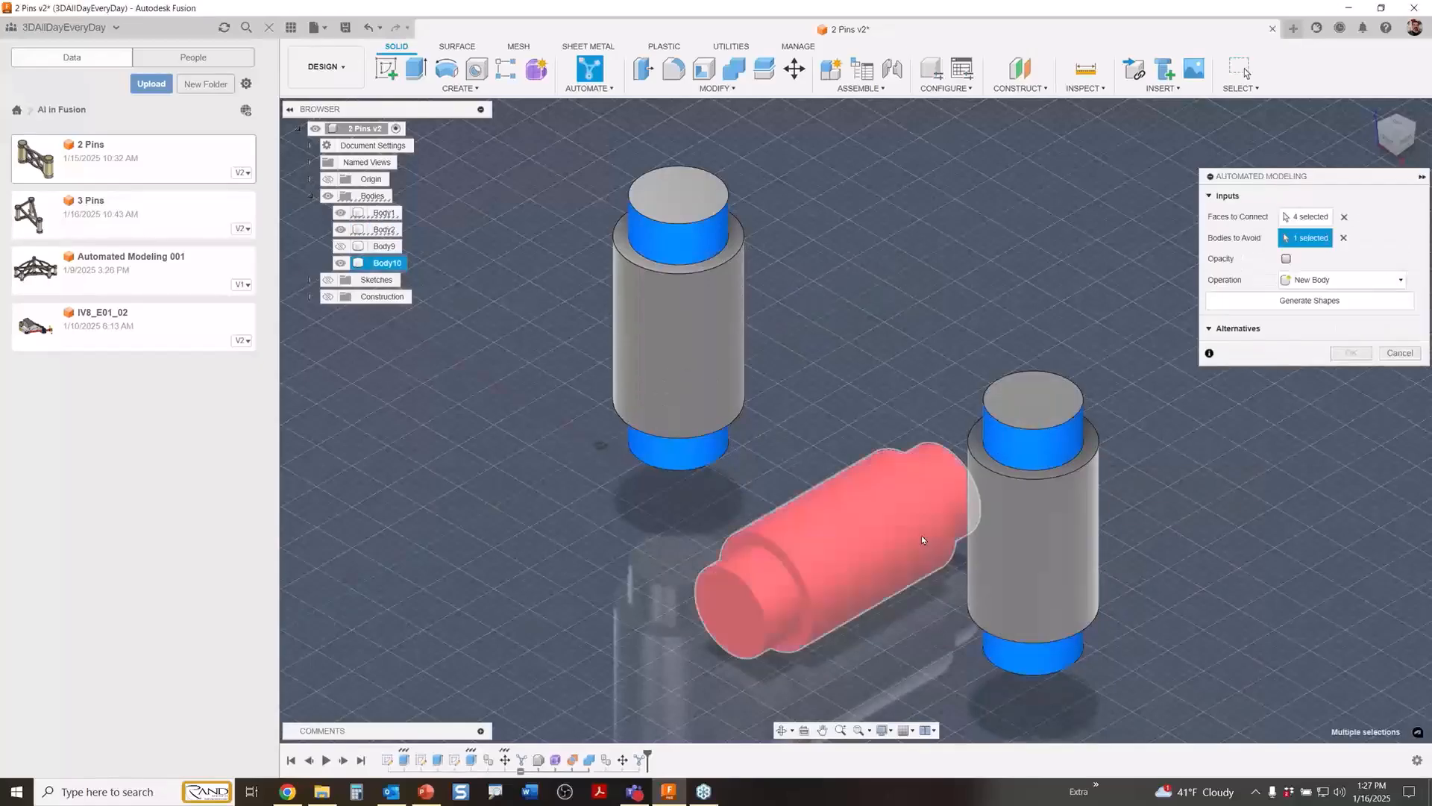
click(1311, 302)
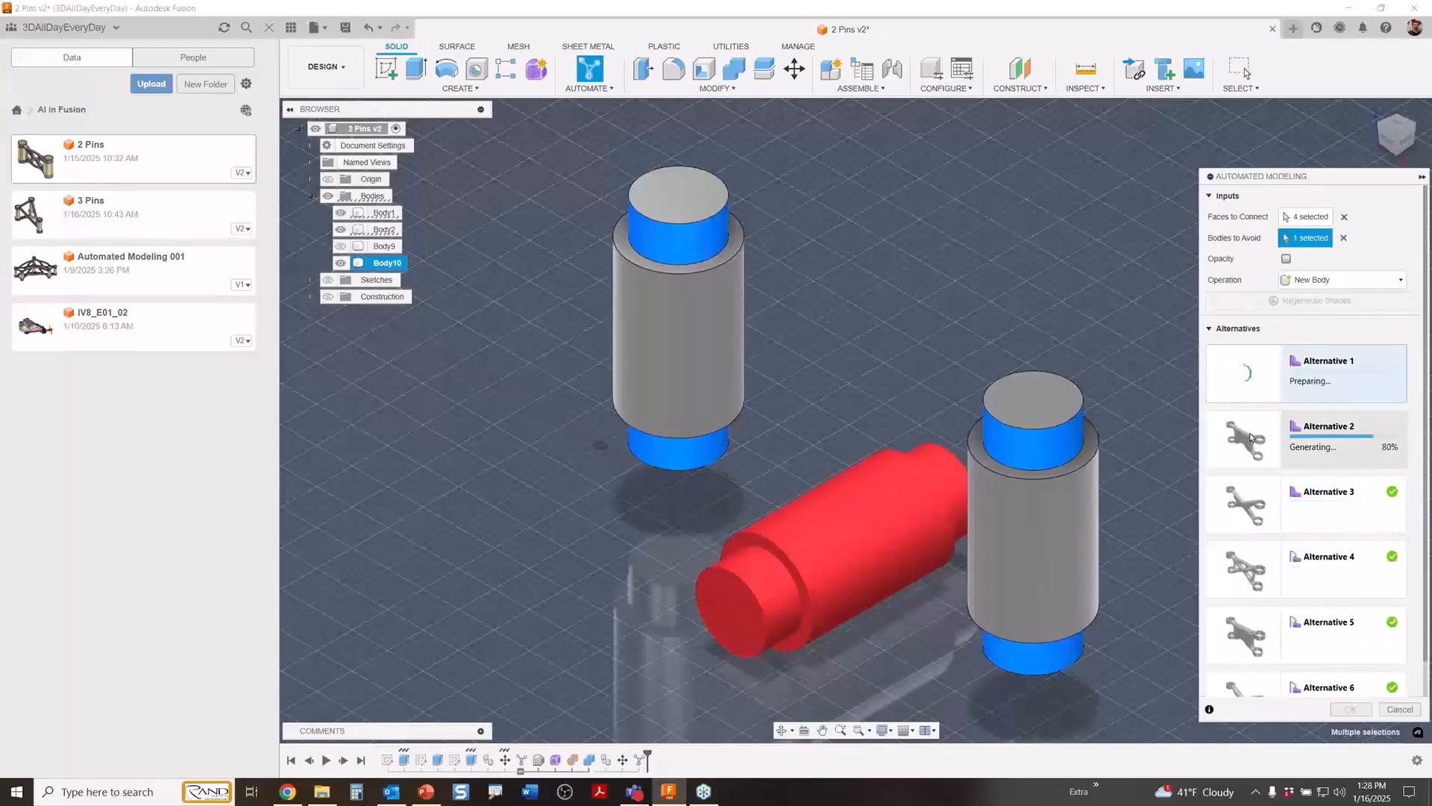
Preview the generated connecting shapes, comparing Alternatives 1, 2 and 3, and select Alternative 4.
click(1251, 439)
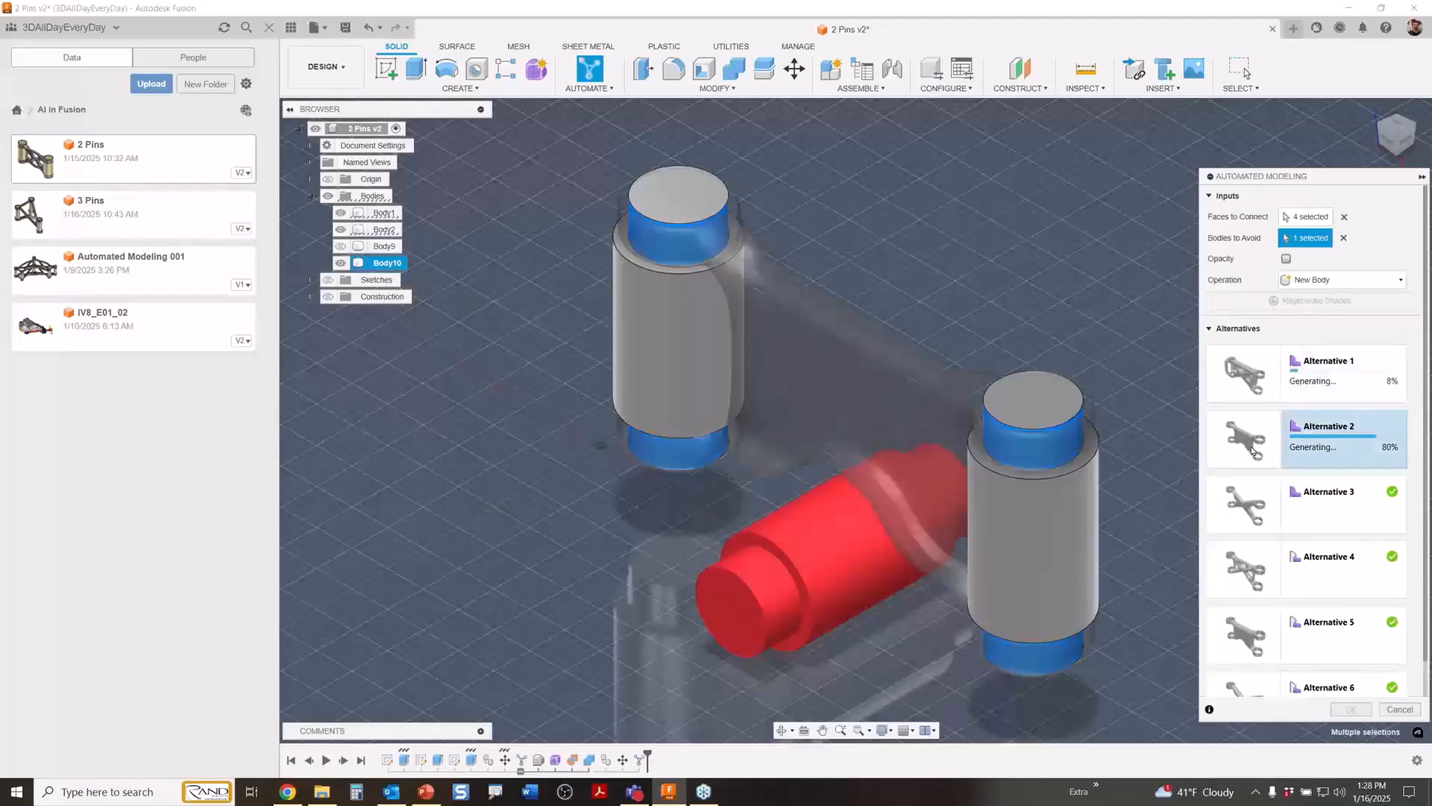
click(1246, 394)
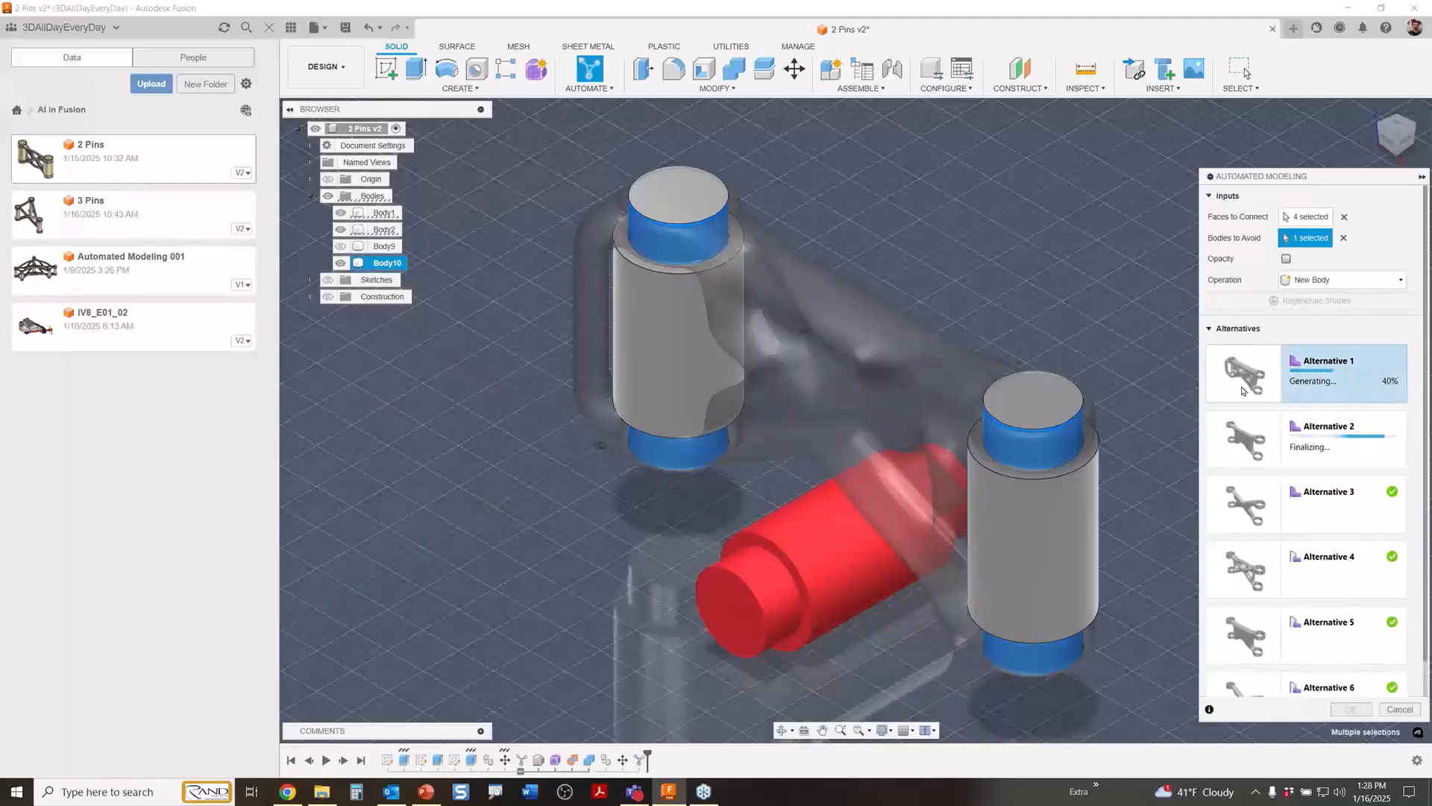
shift+middle_drag(914, 331, 884, 331)
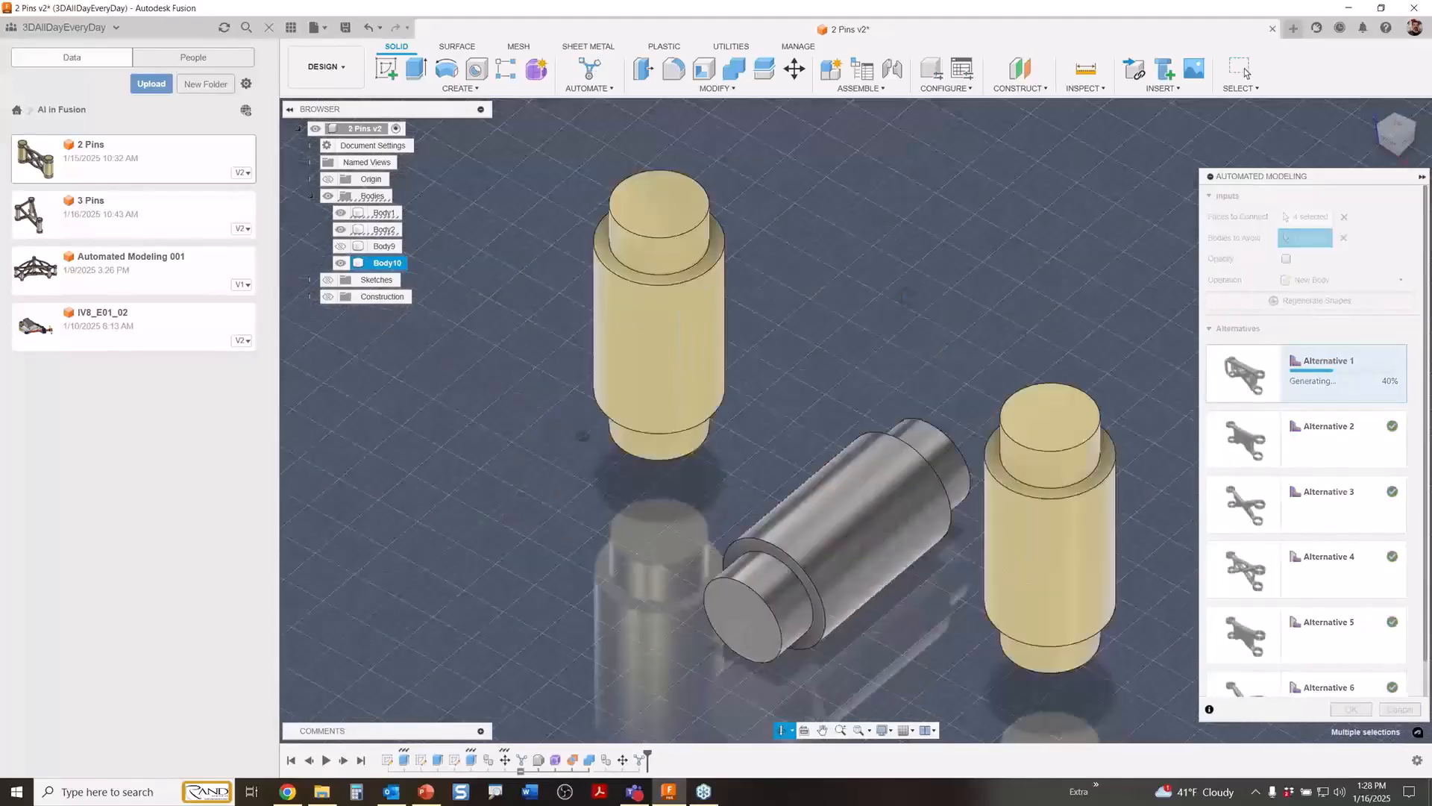
click(1234, 452)
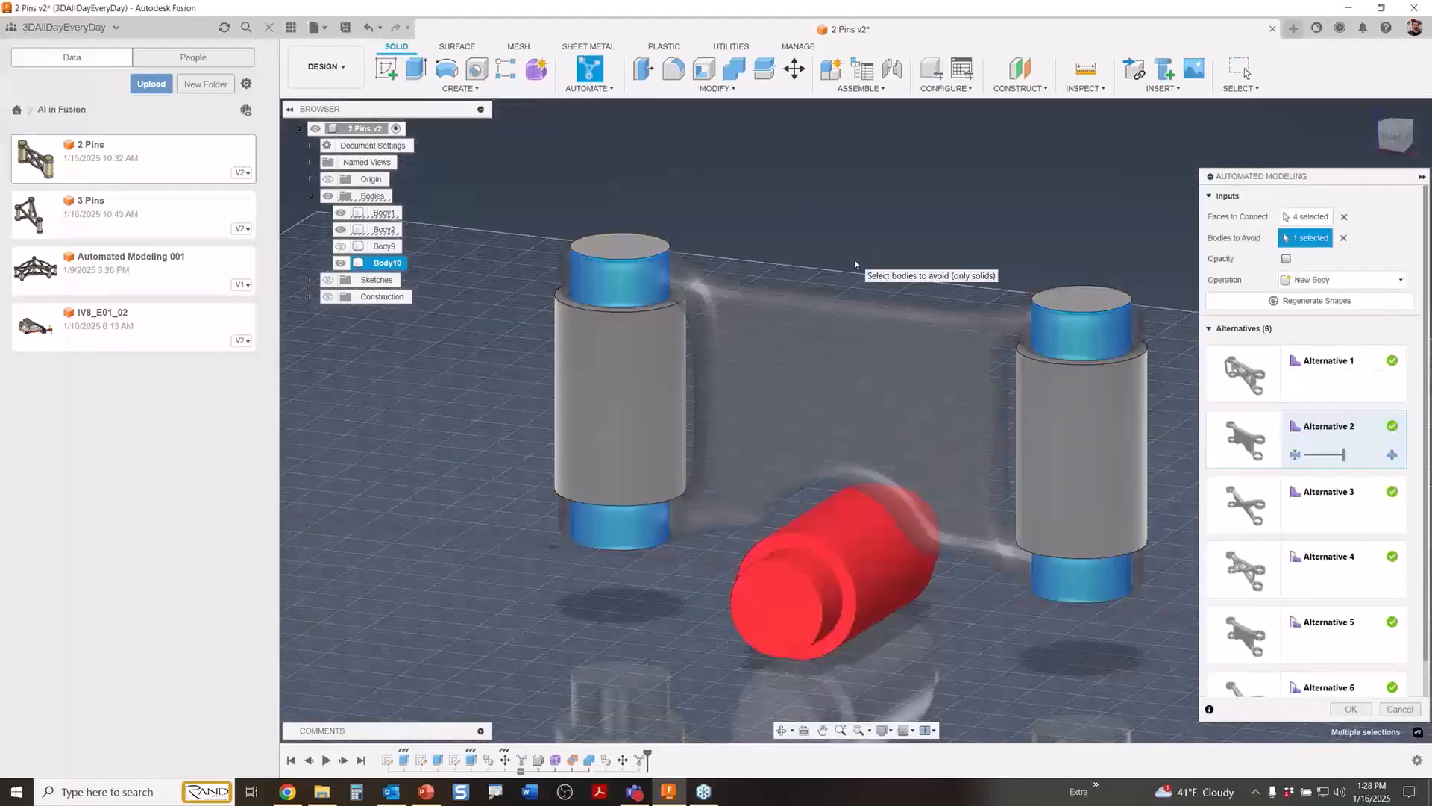
click(1225, 507)
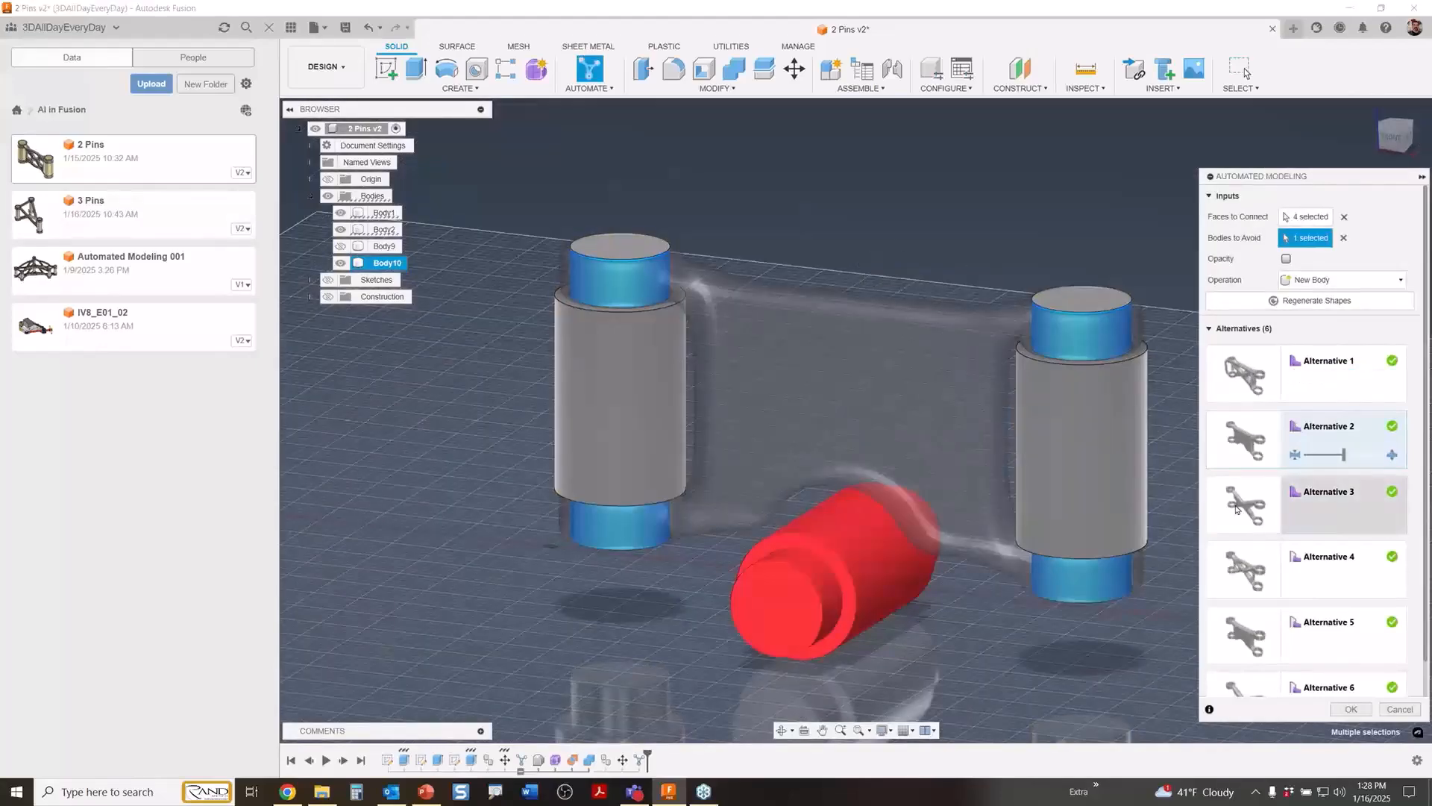
click(1242, 568)
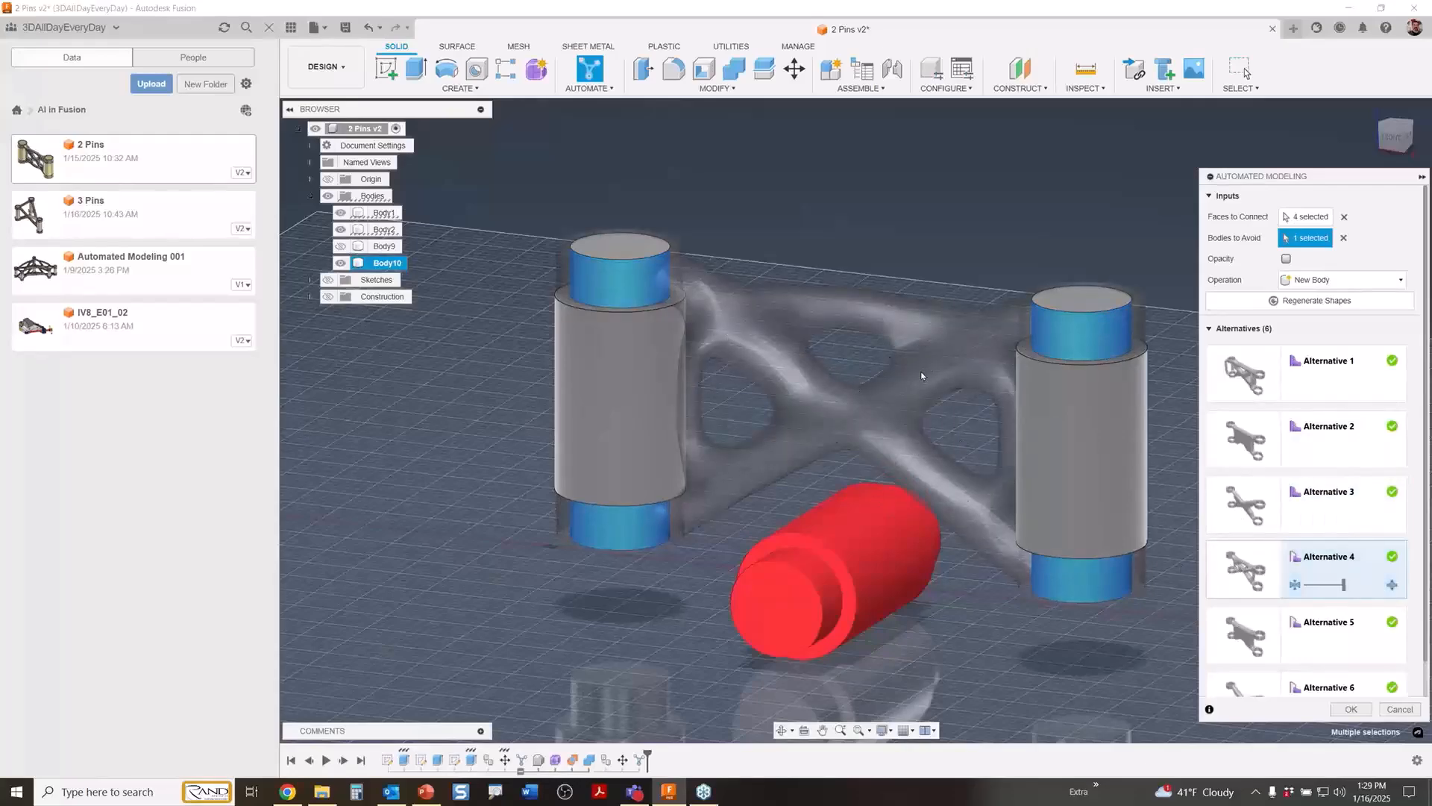
Make the struts of Alternative 4 thinner and create the shape as a new body between the upright pins.
click(1329, 586)
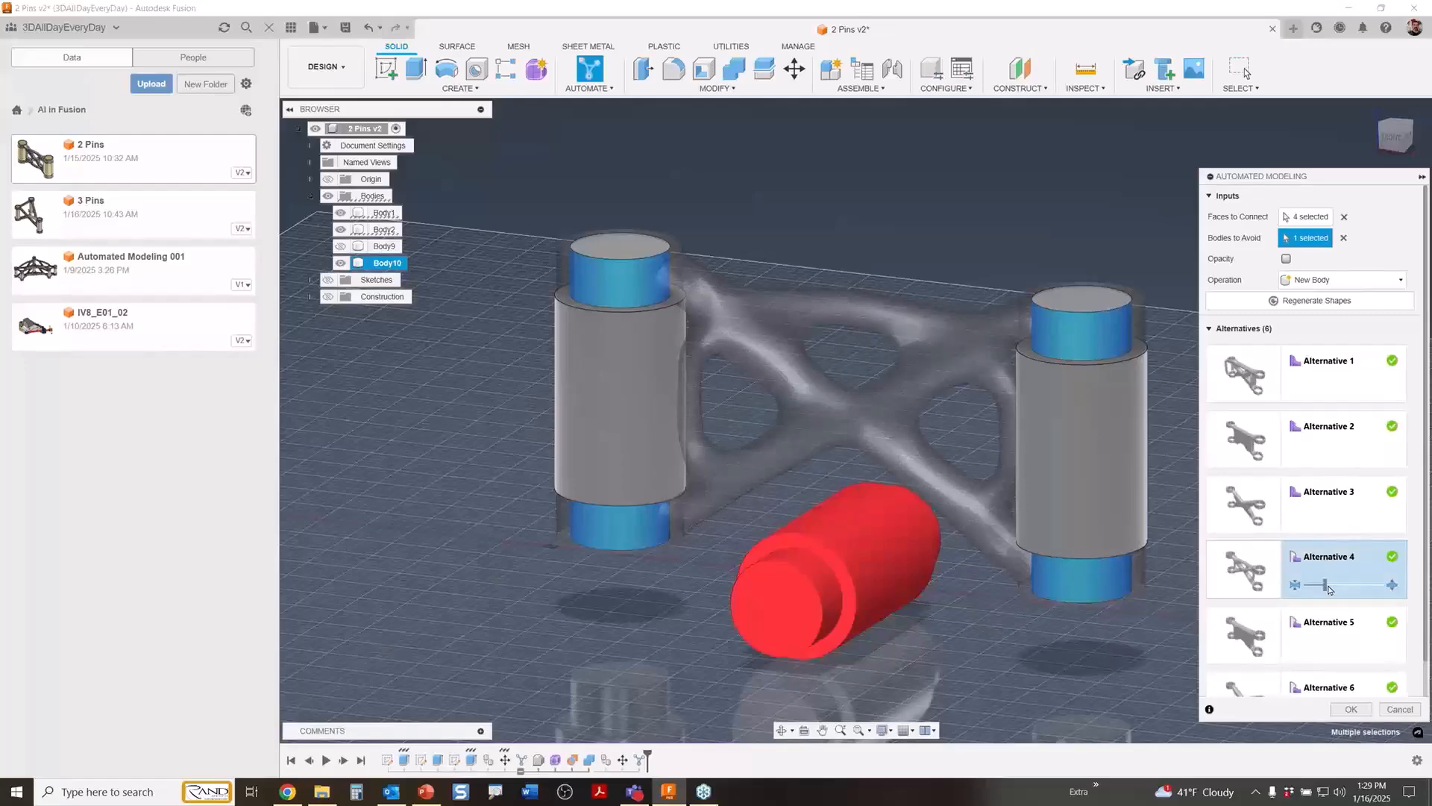
scroll(1311, 666, down, 1)
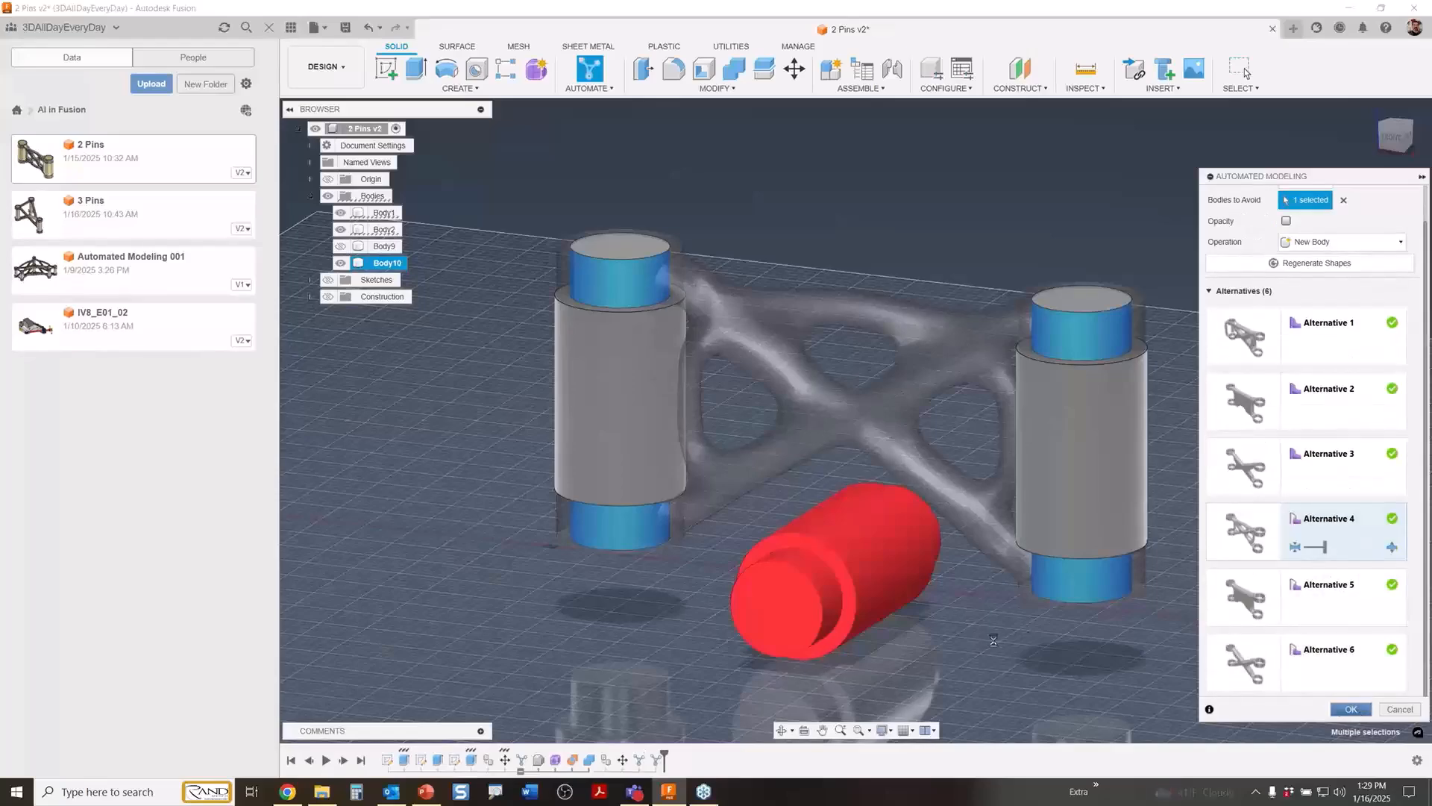
key(Return)
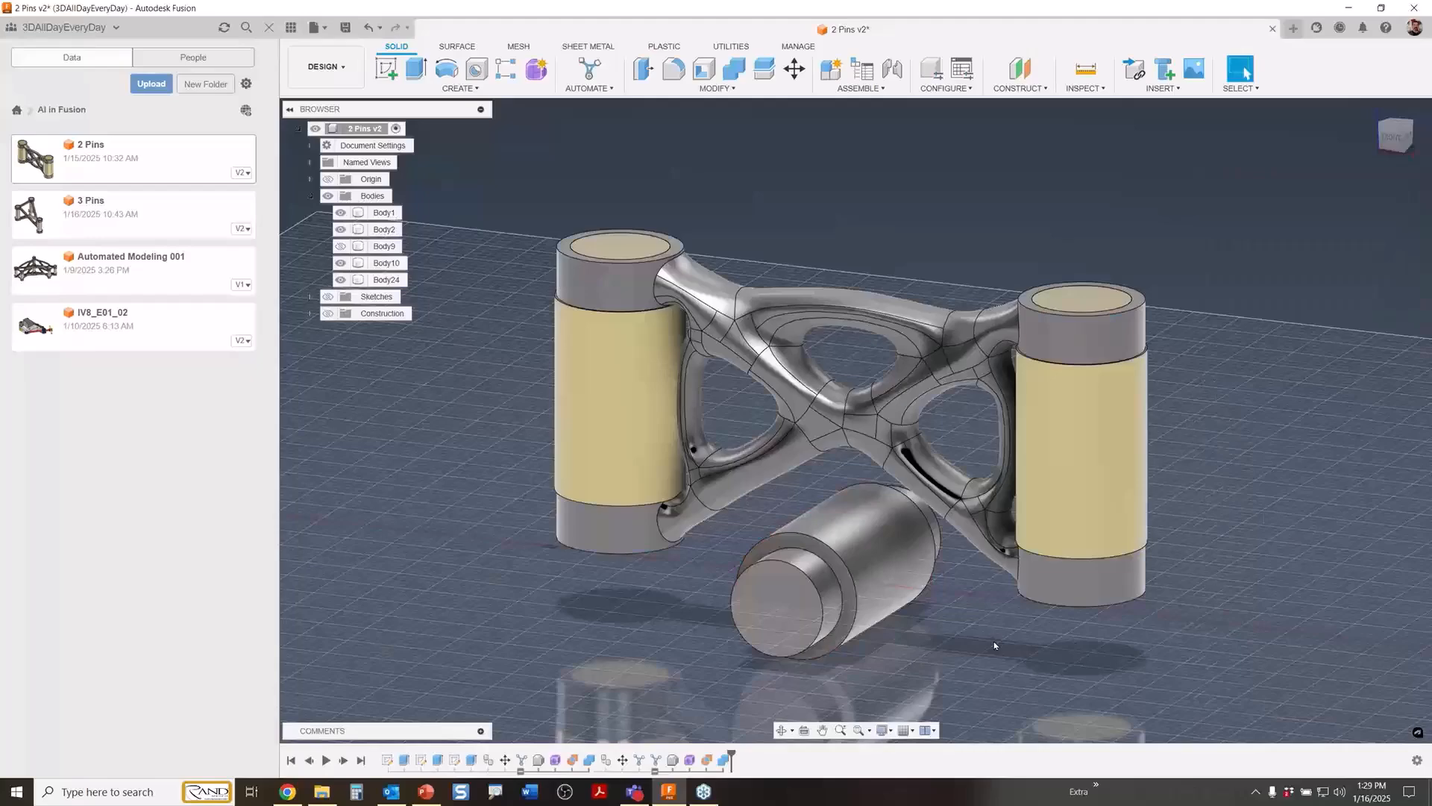
mouse_move(898, 227)
shift+middle_down()
mouse_move(878, 243)
mouse_move(888, 251)
shift+middle_up()
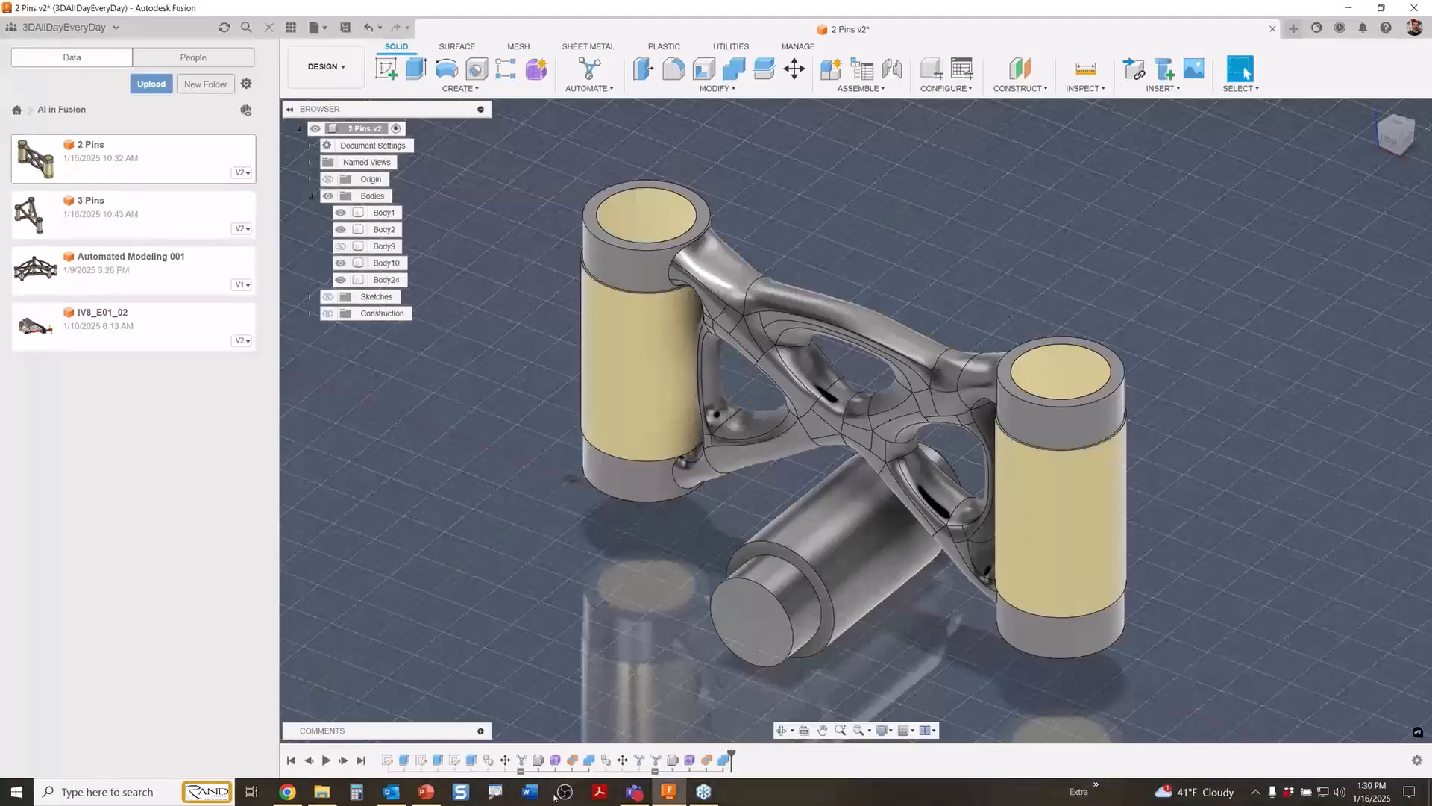
Switch to the AI in Fusion PowerPoint slide show and advance to the Automated Toolpaths slide.
click(428, 793)
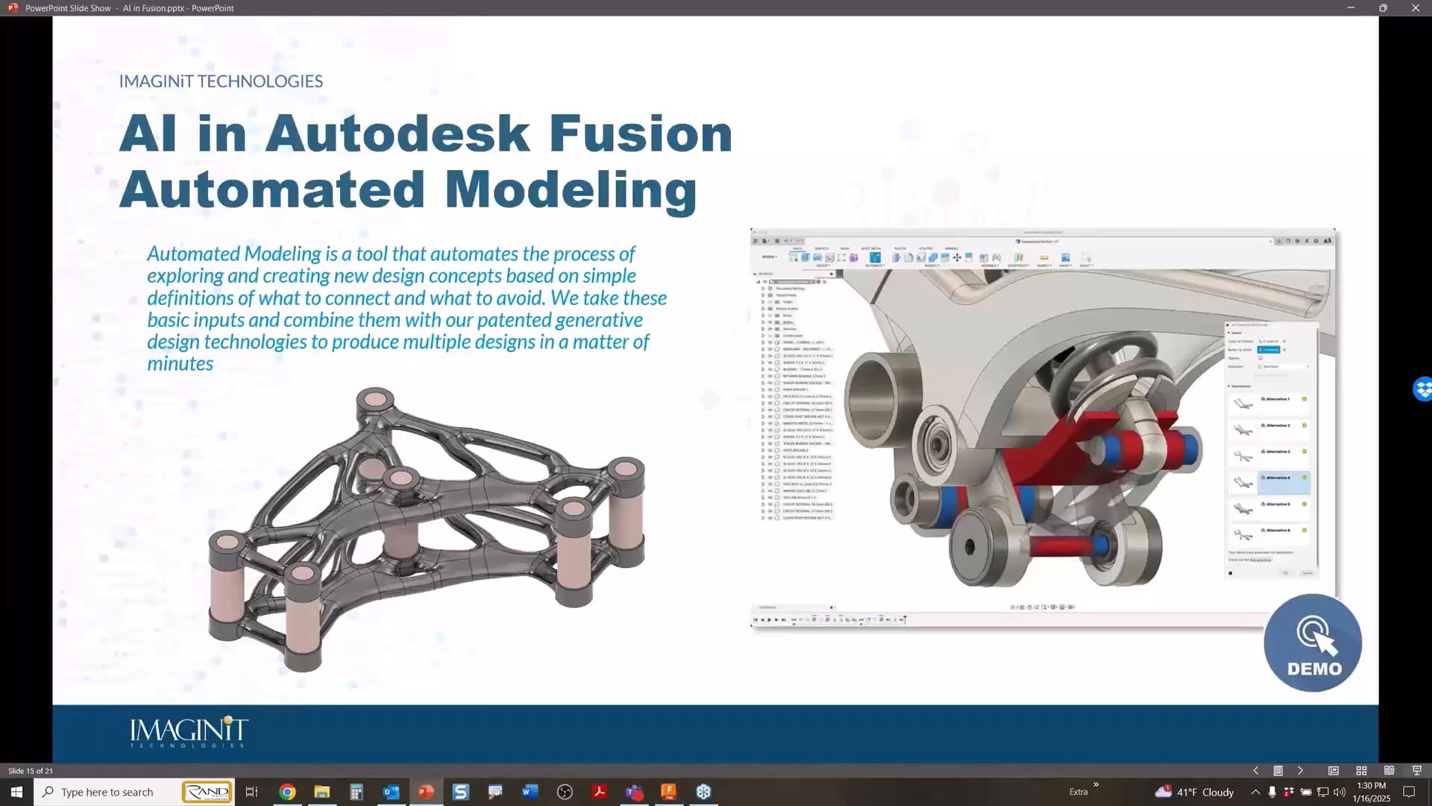
click(576, 521)
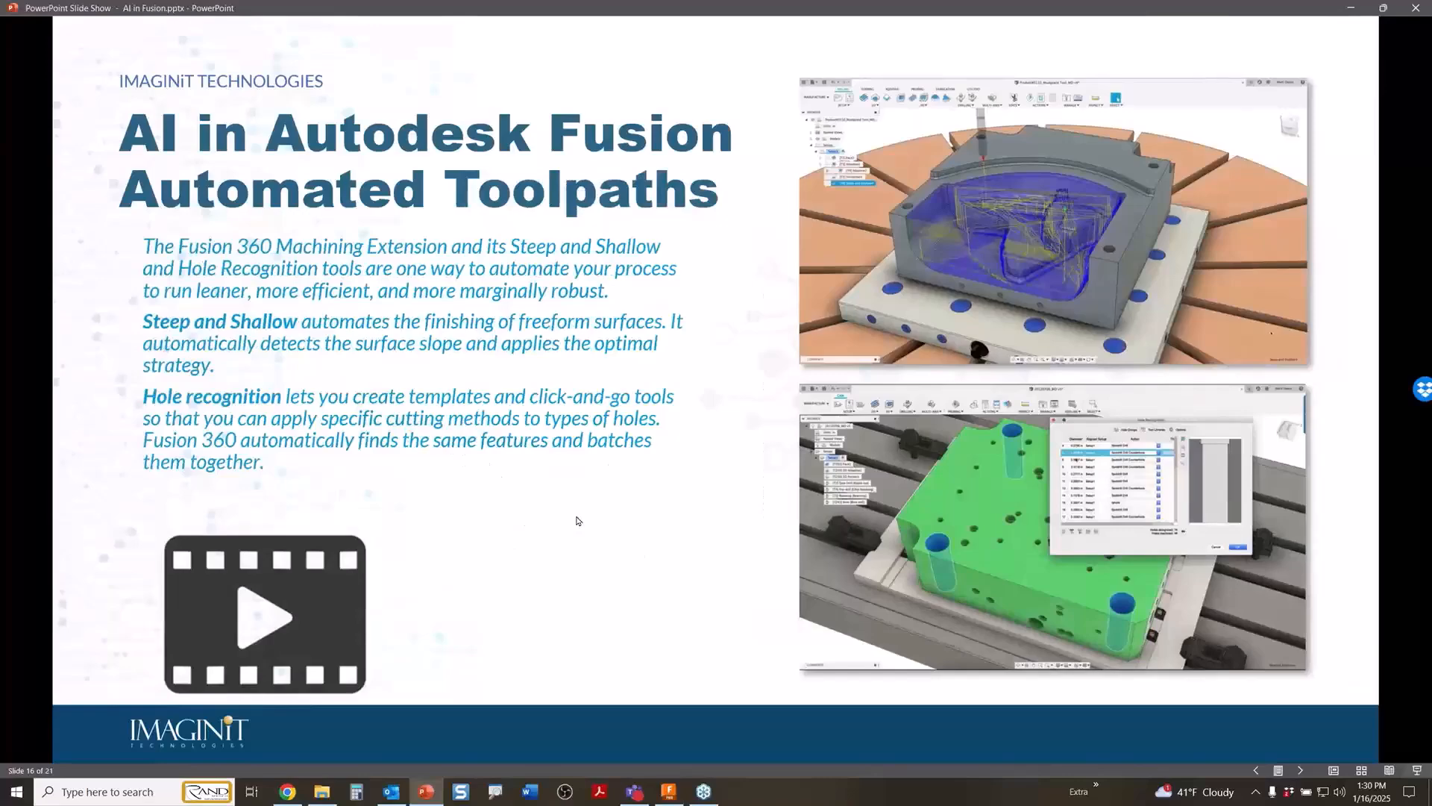
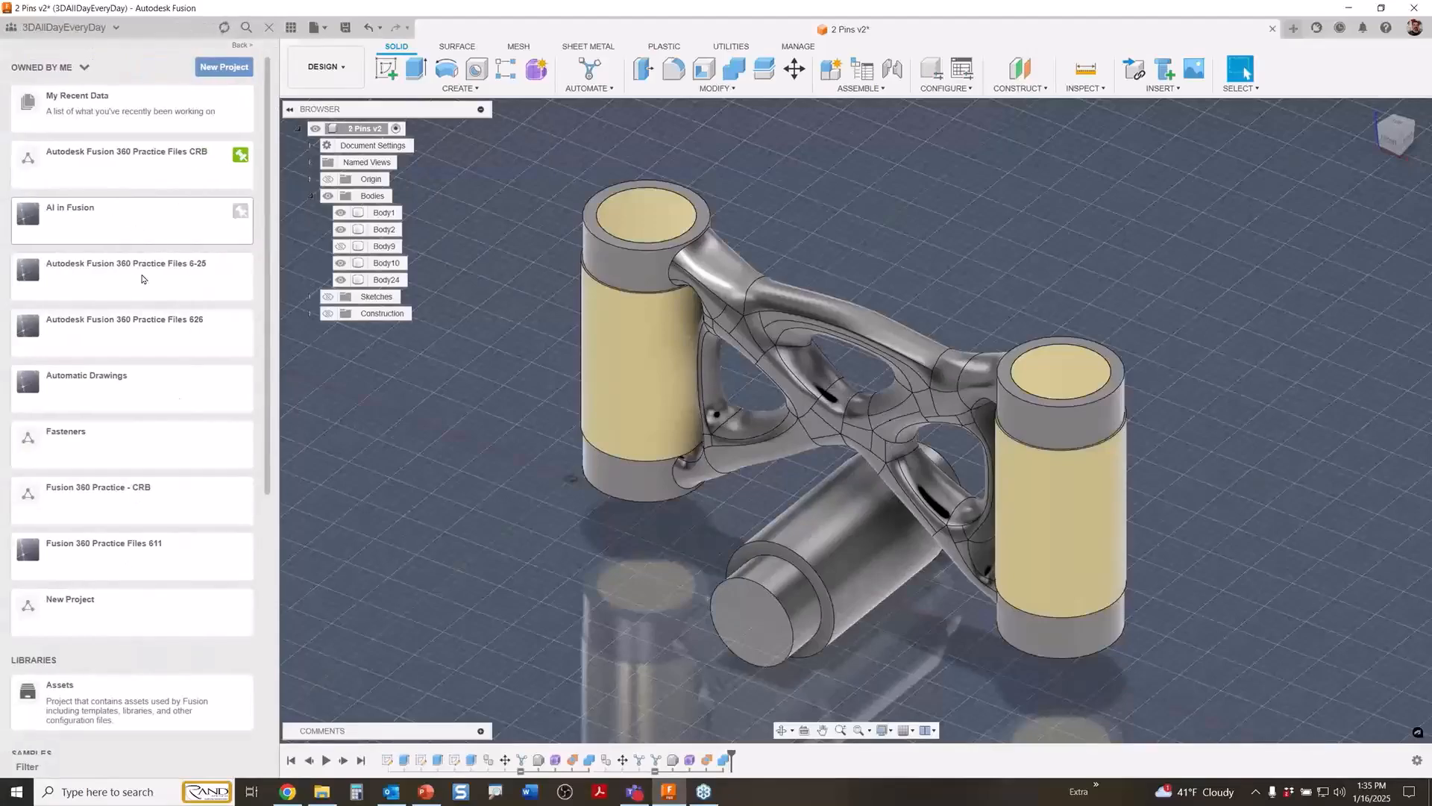
Close the 2 Pins design without saving and open the chassis_jig_ design from the Automatic Drawings project.
click(130, 386)
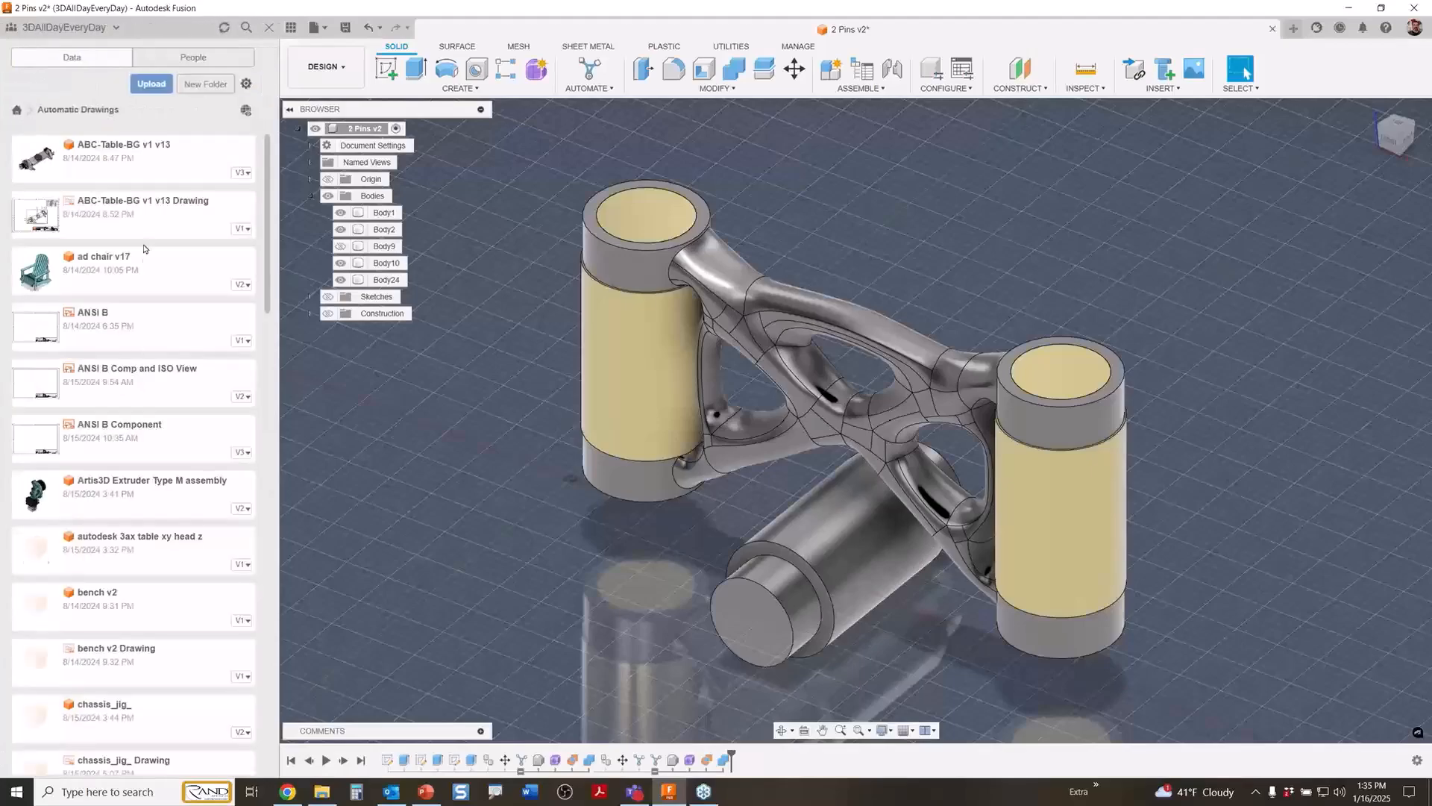
scroll(149, 418, down, 1)
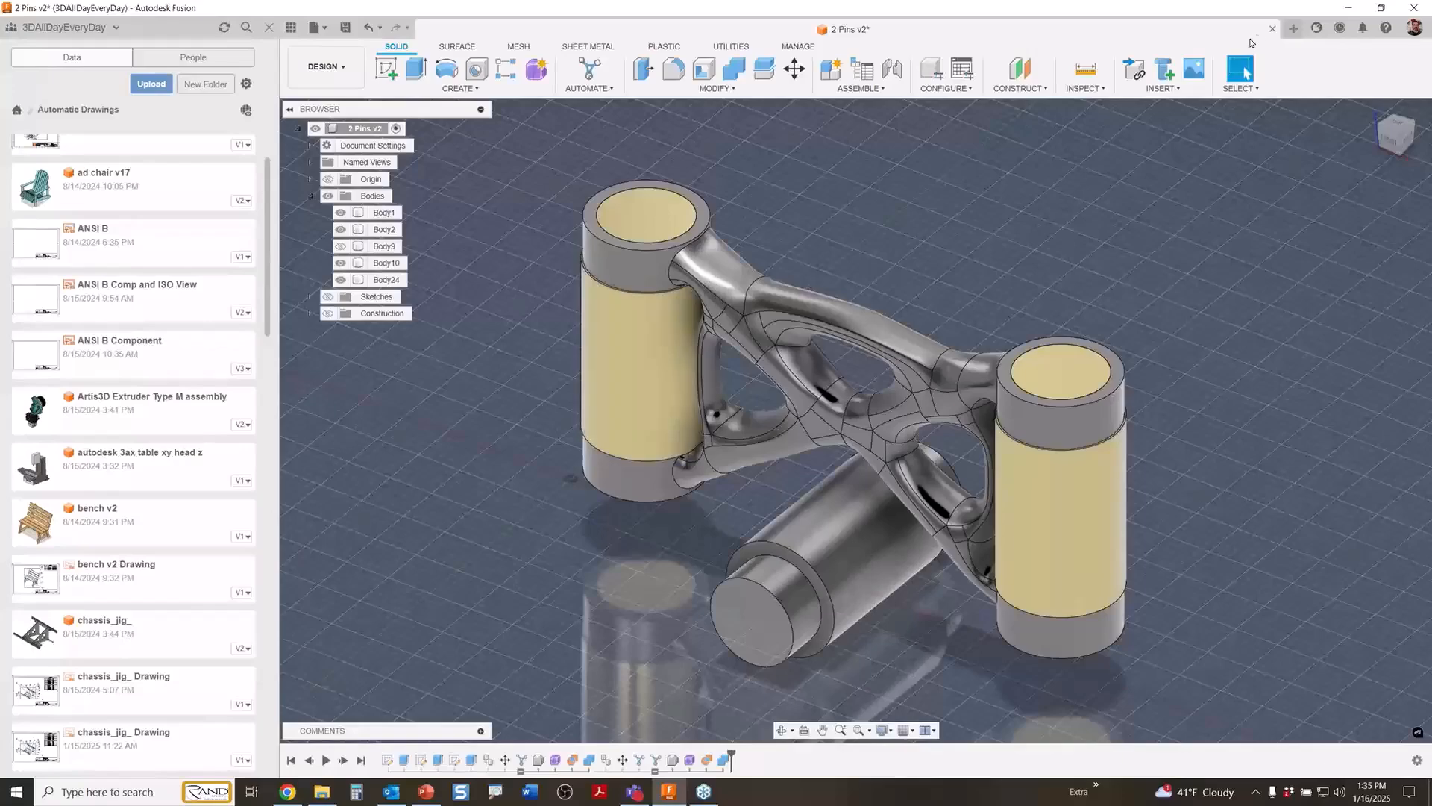
click(1272, 28)
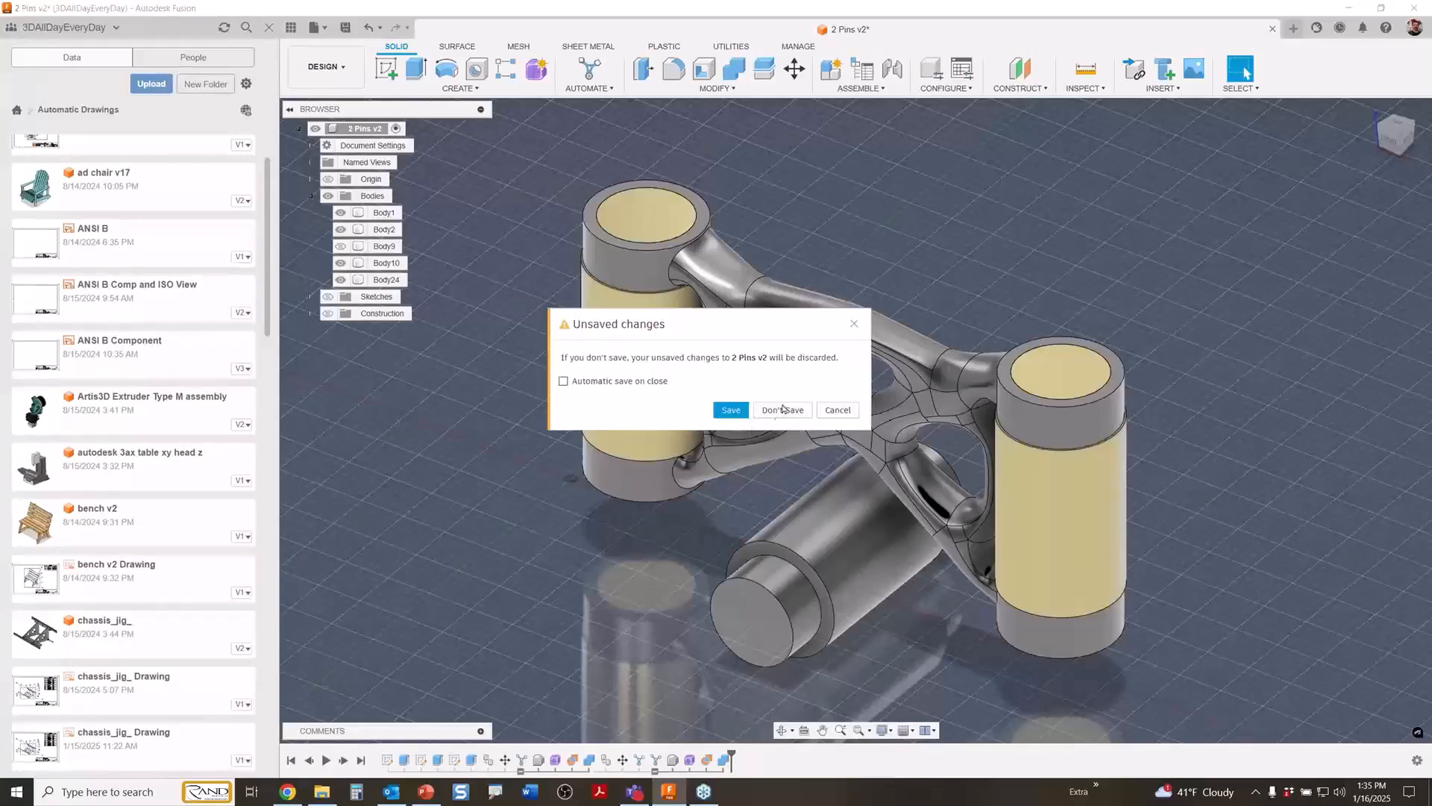
click(775, 412)
double_click(122, 636)
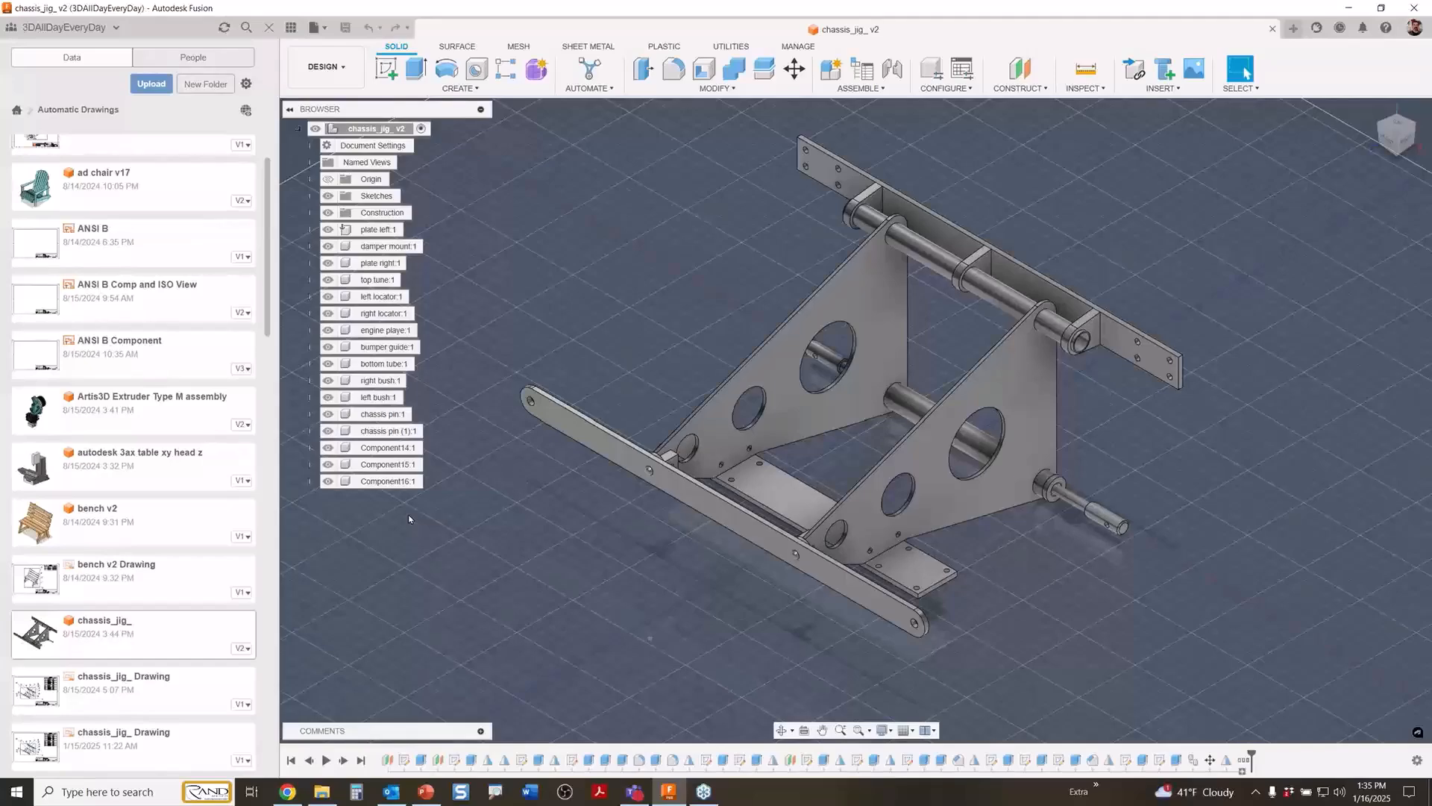
Generate an automatic drawing from the chassis jig design using the ANSI B Comp and ISO View template and the All Level sheet structure.
click(334, 76)
mouse_move(332, 251)
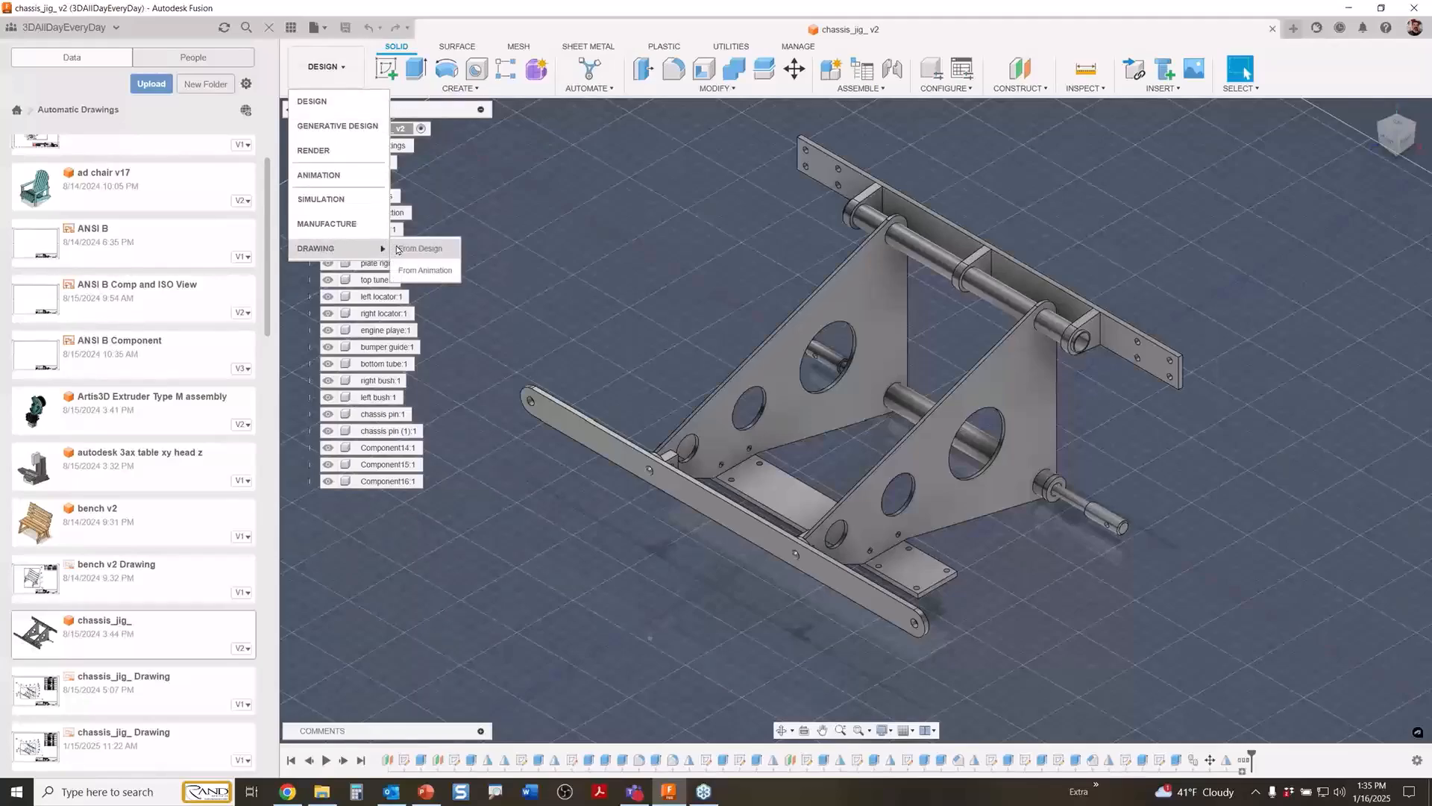
click(419, 249)
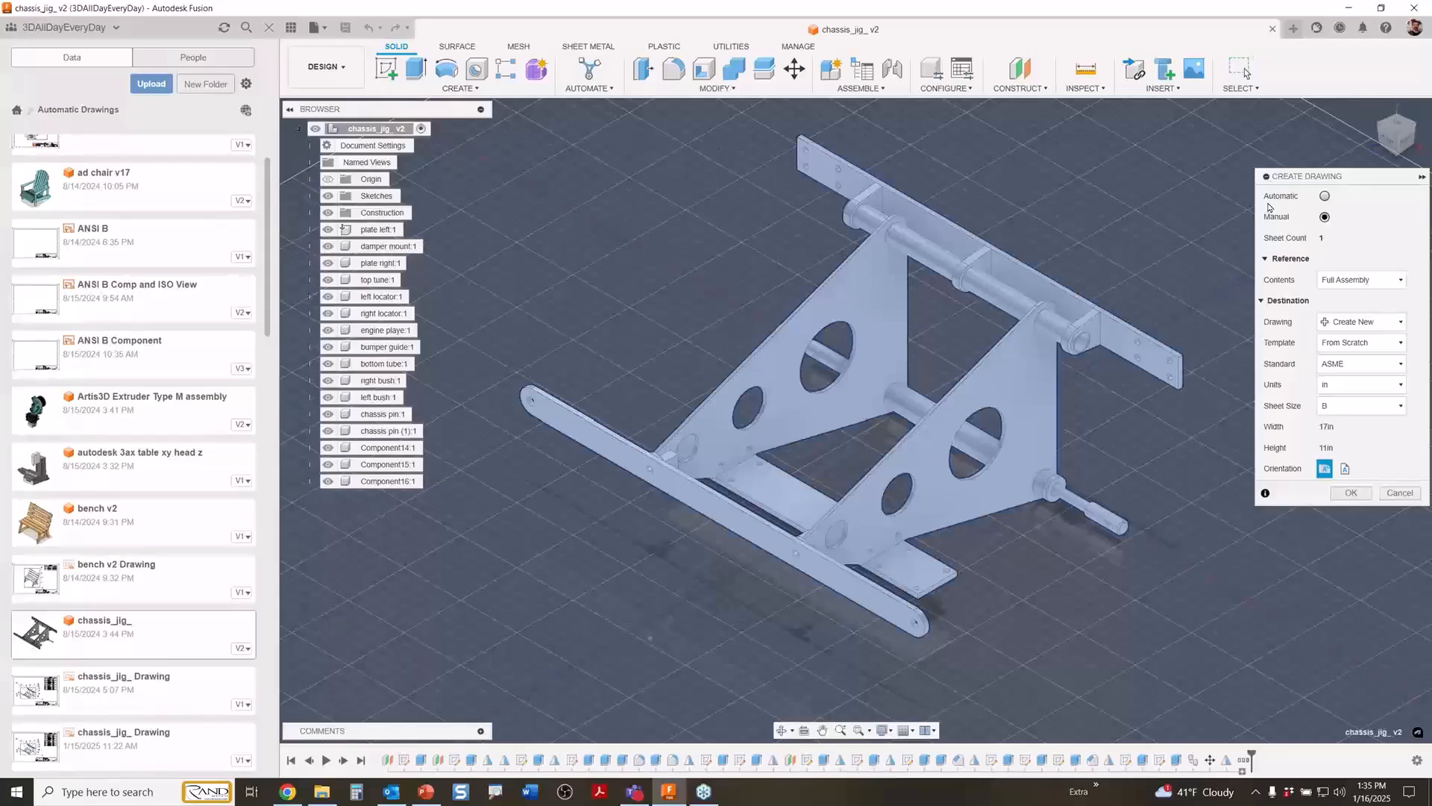
click(1324, 196)
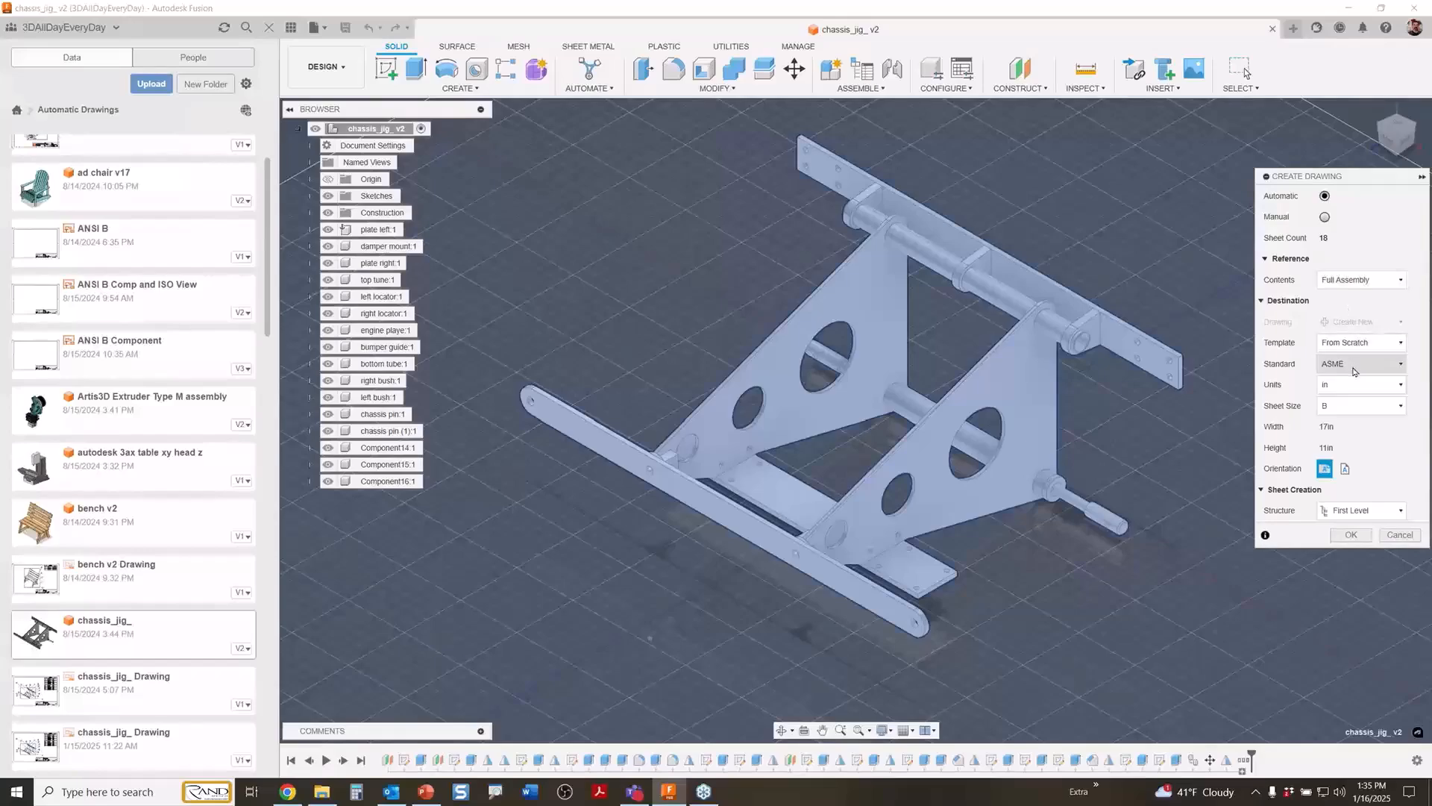
click(1358, 342)
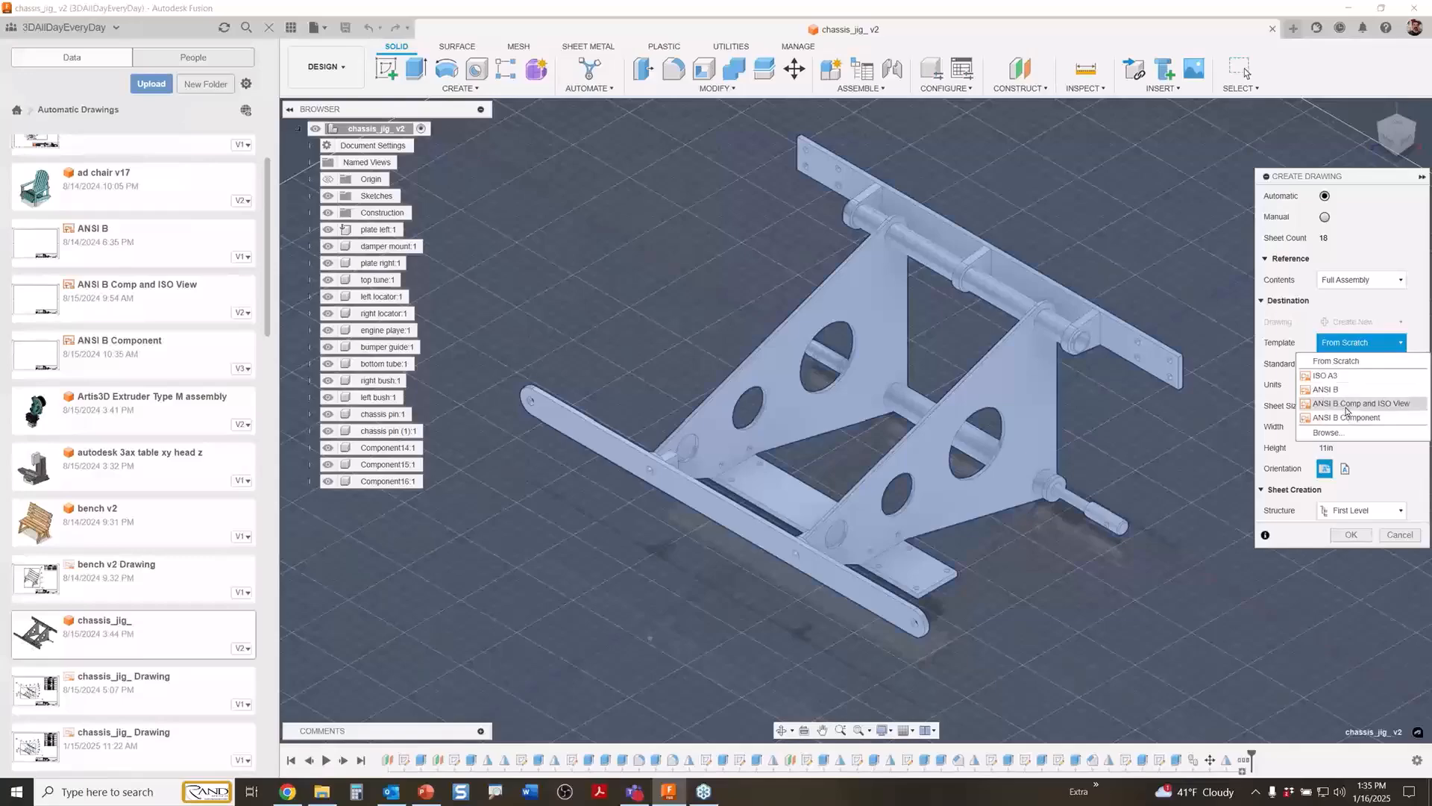
click(1346, 403)
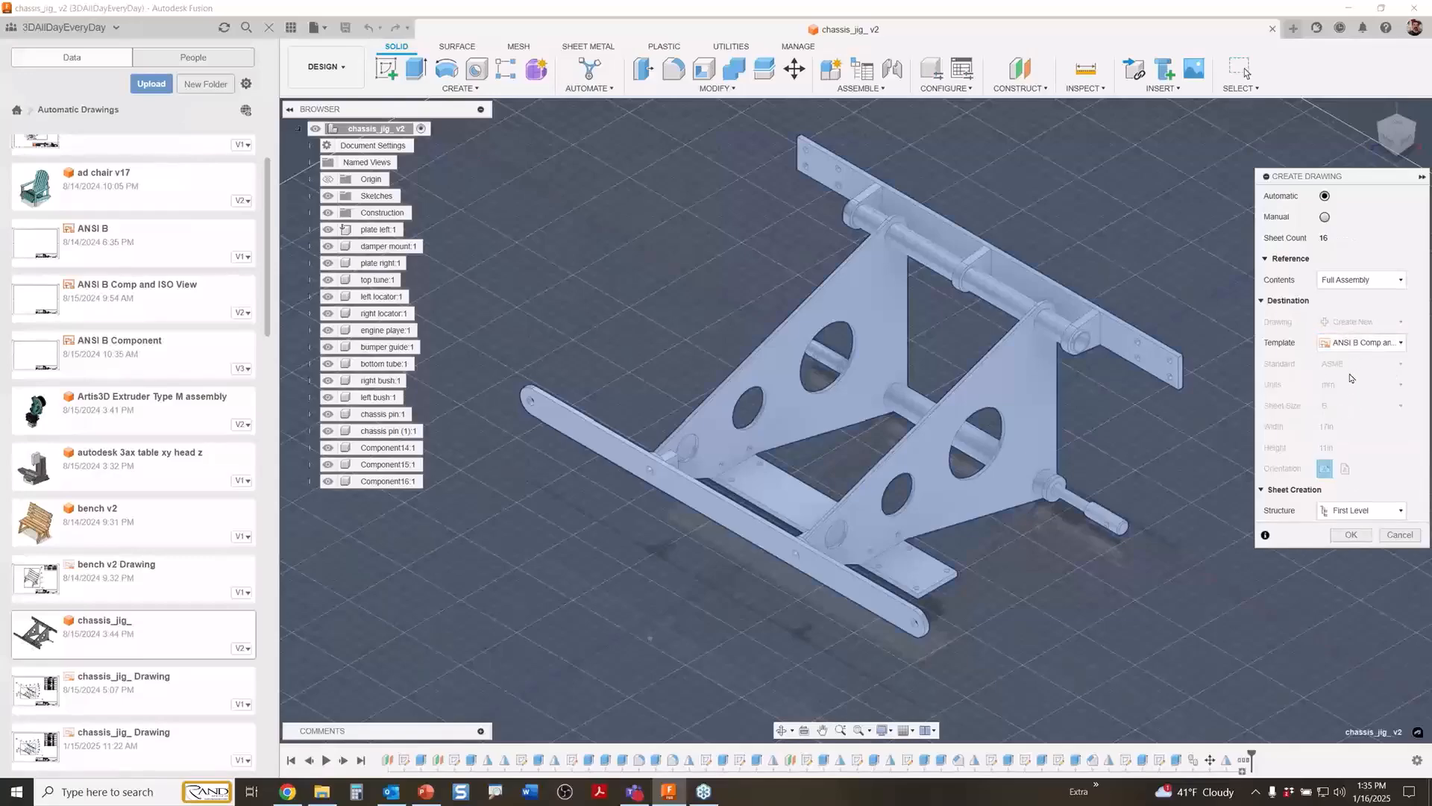
click(1357, 510)
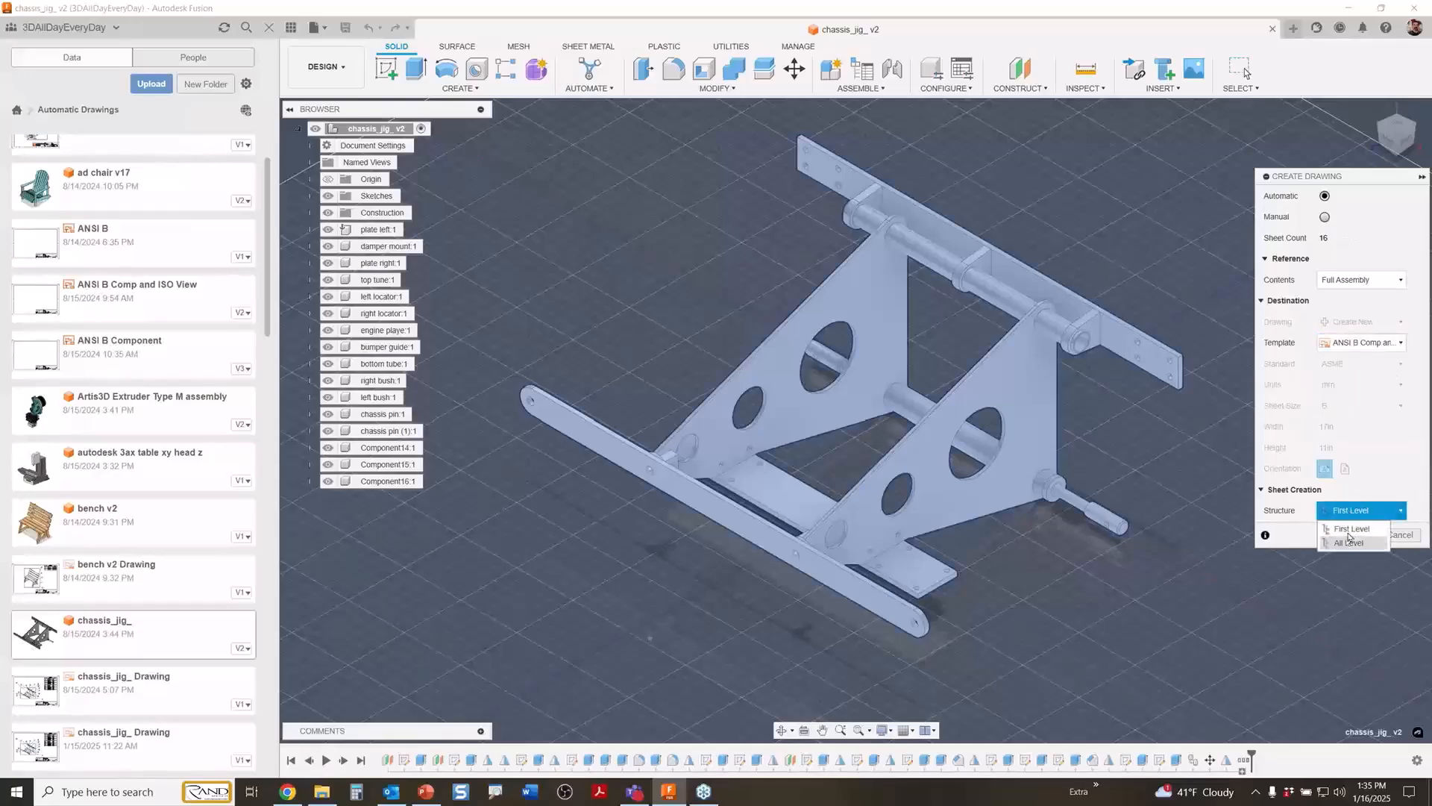
click(1335, 542)
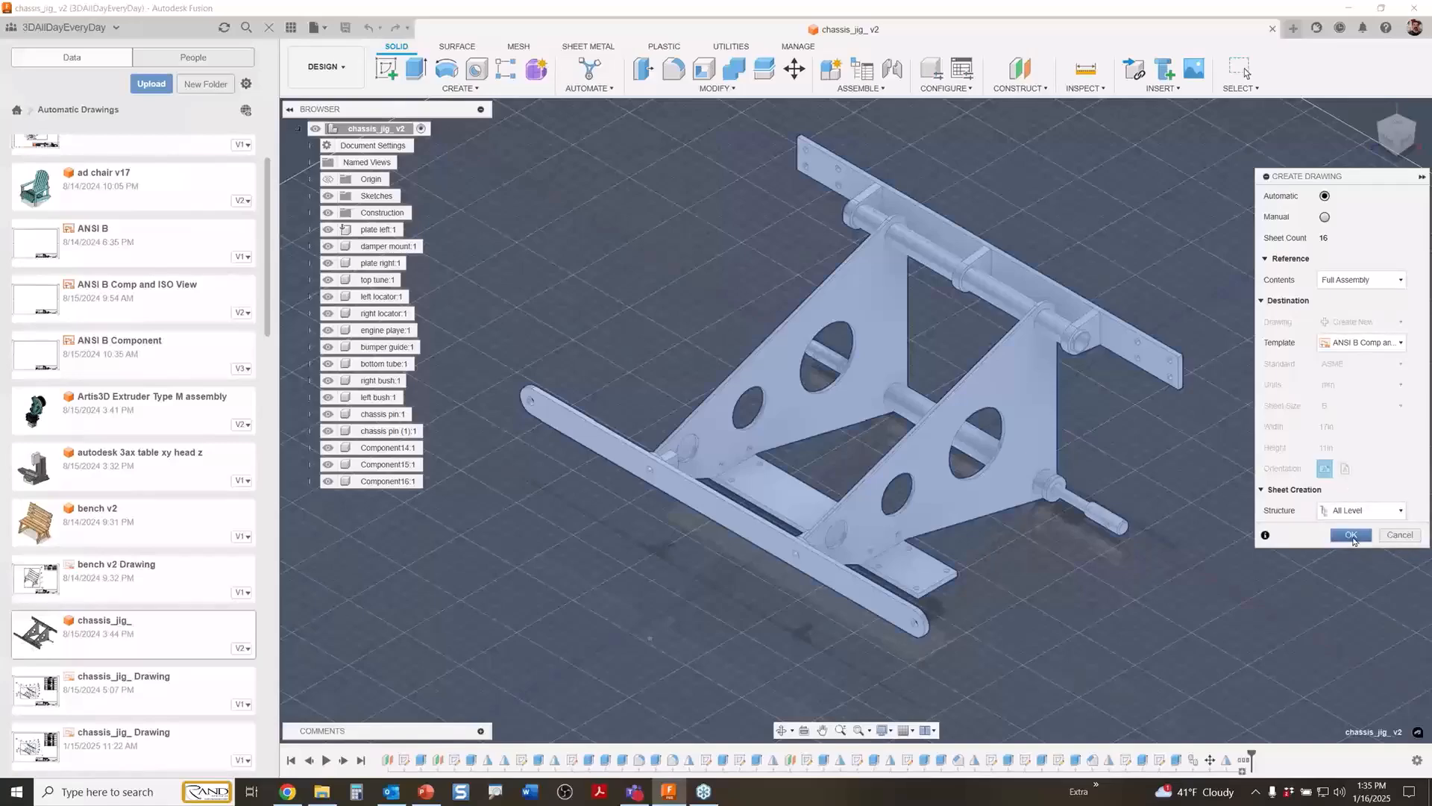
click(1351, 535)
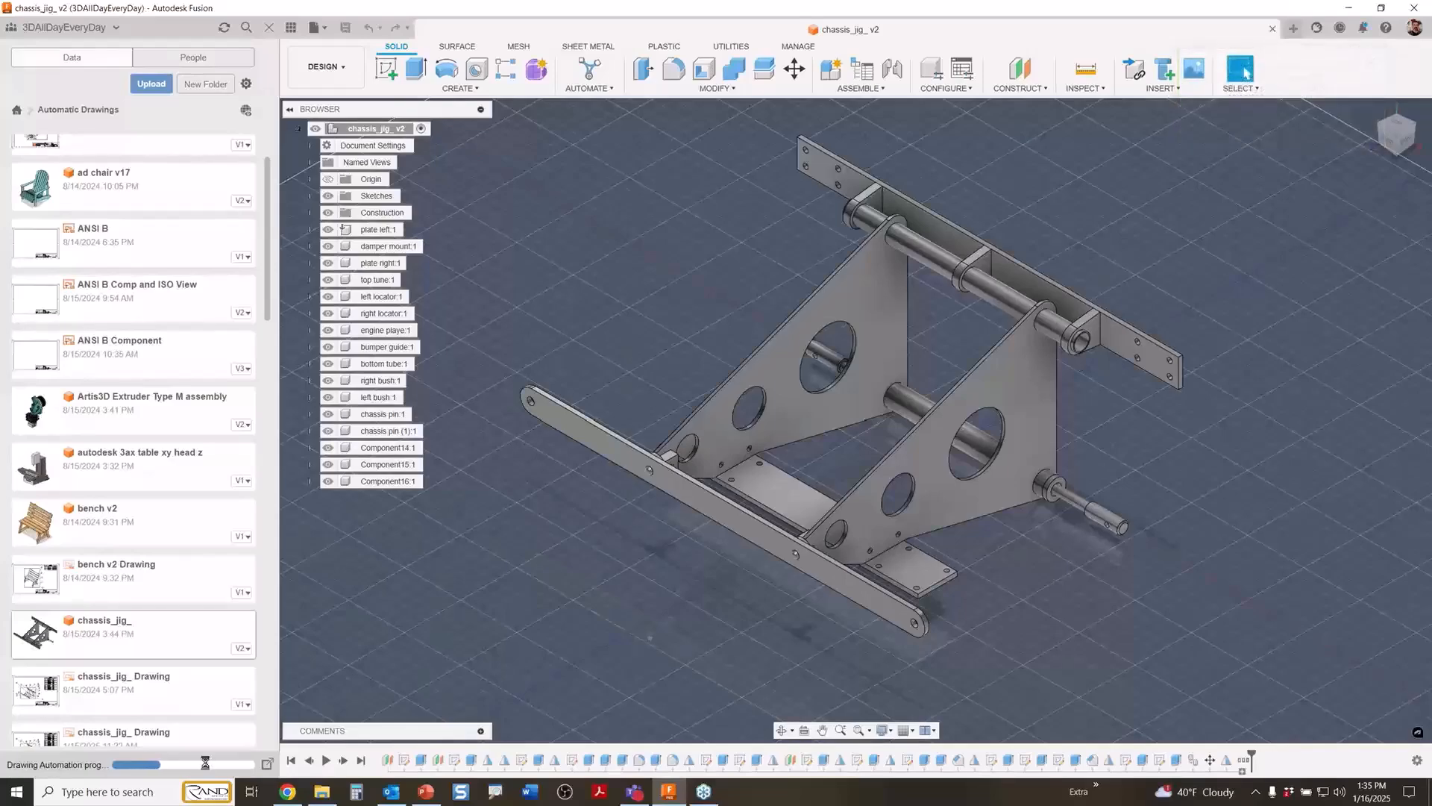
Open the existing chassis_jig_ Drawing from 8/15/2024 and compare the ordinate and baseline dimension schemes on the plate left sheet.
double_click(187, 701)
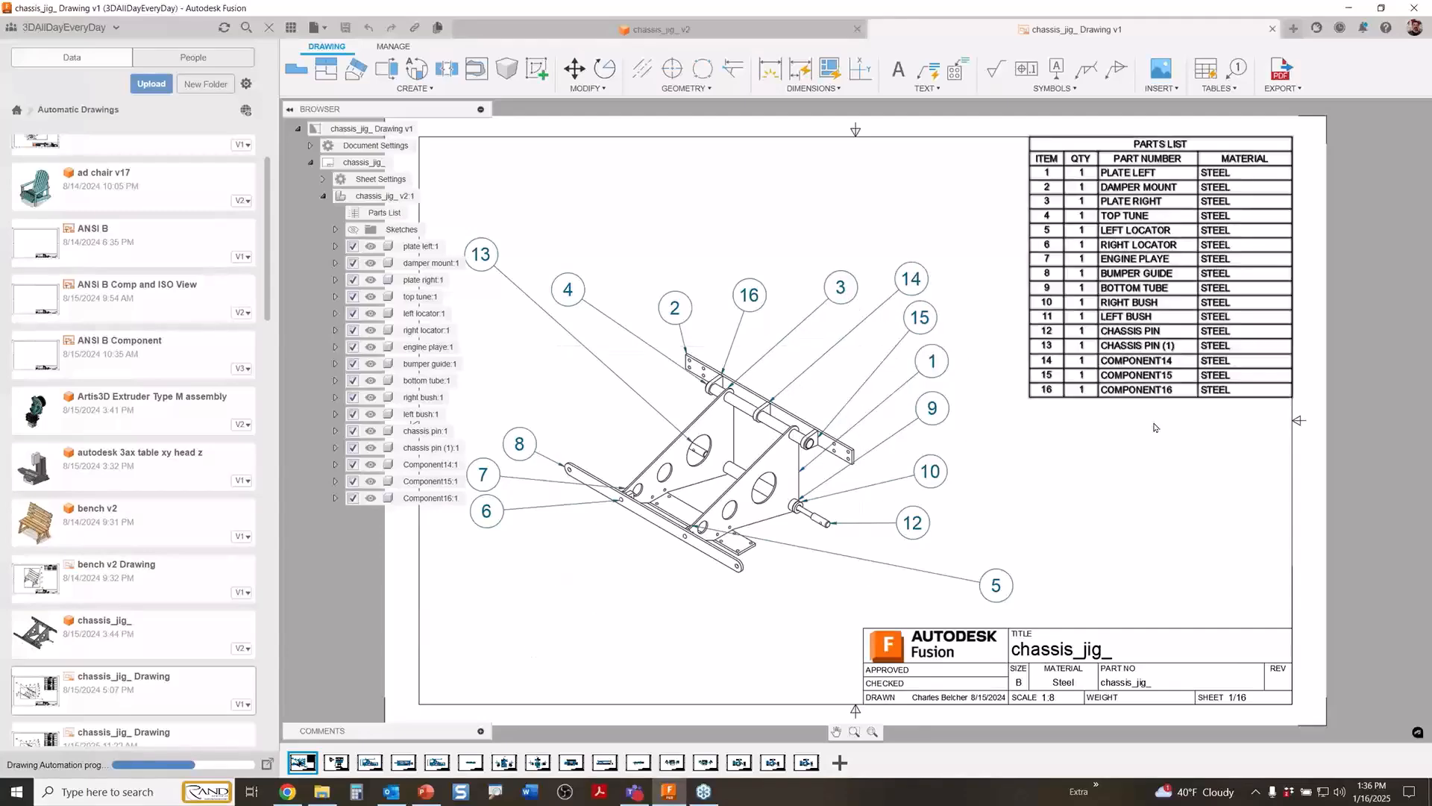
click(339, 763)
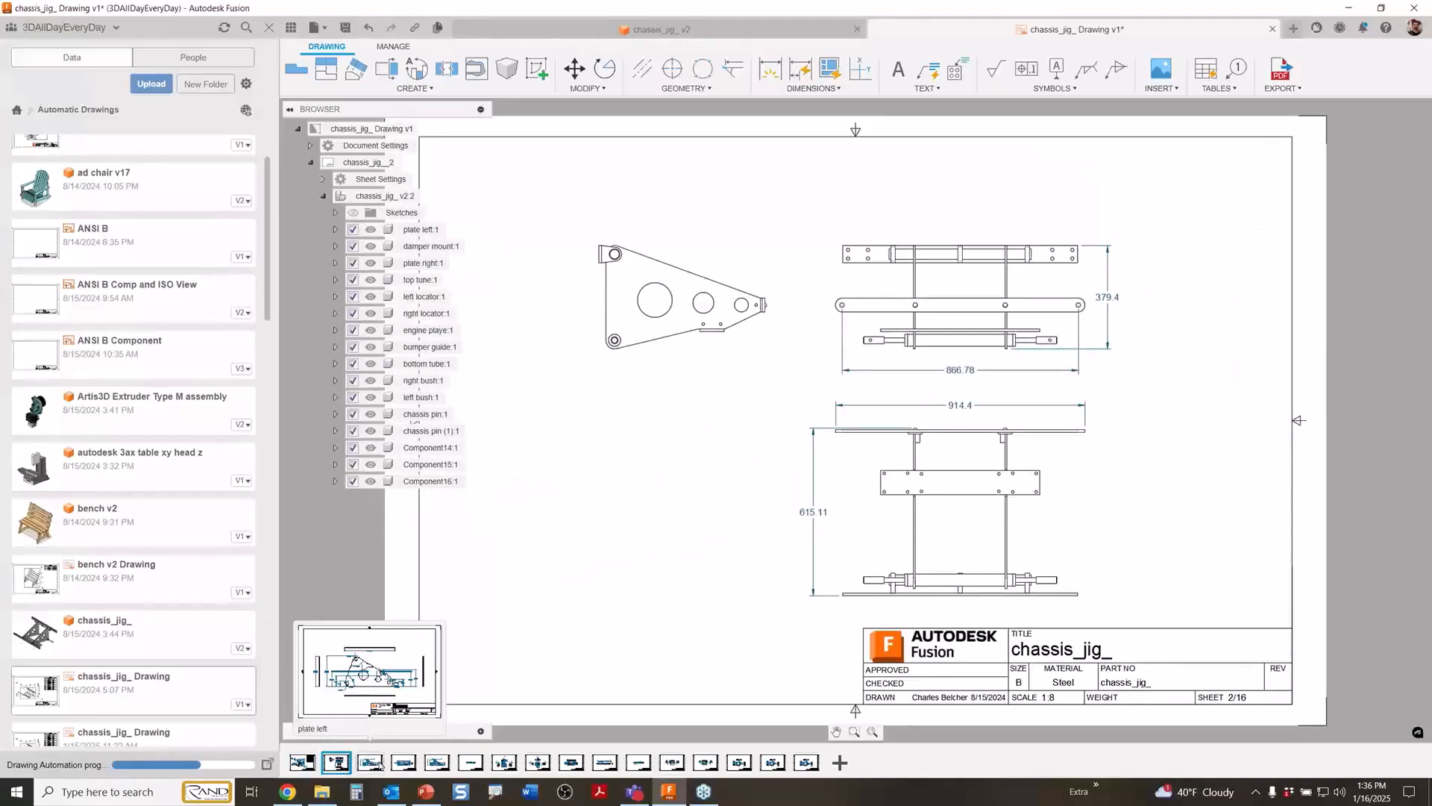
click(379, 763)
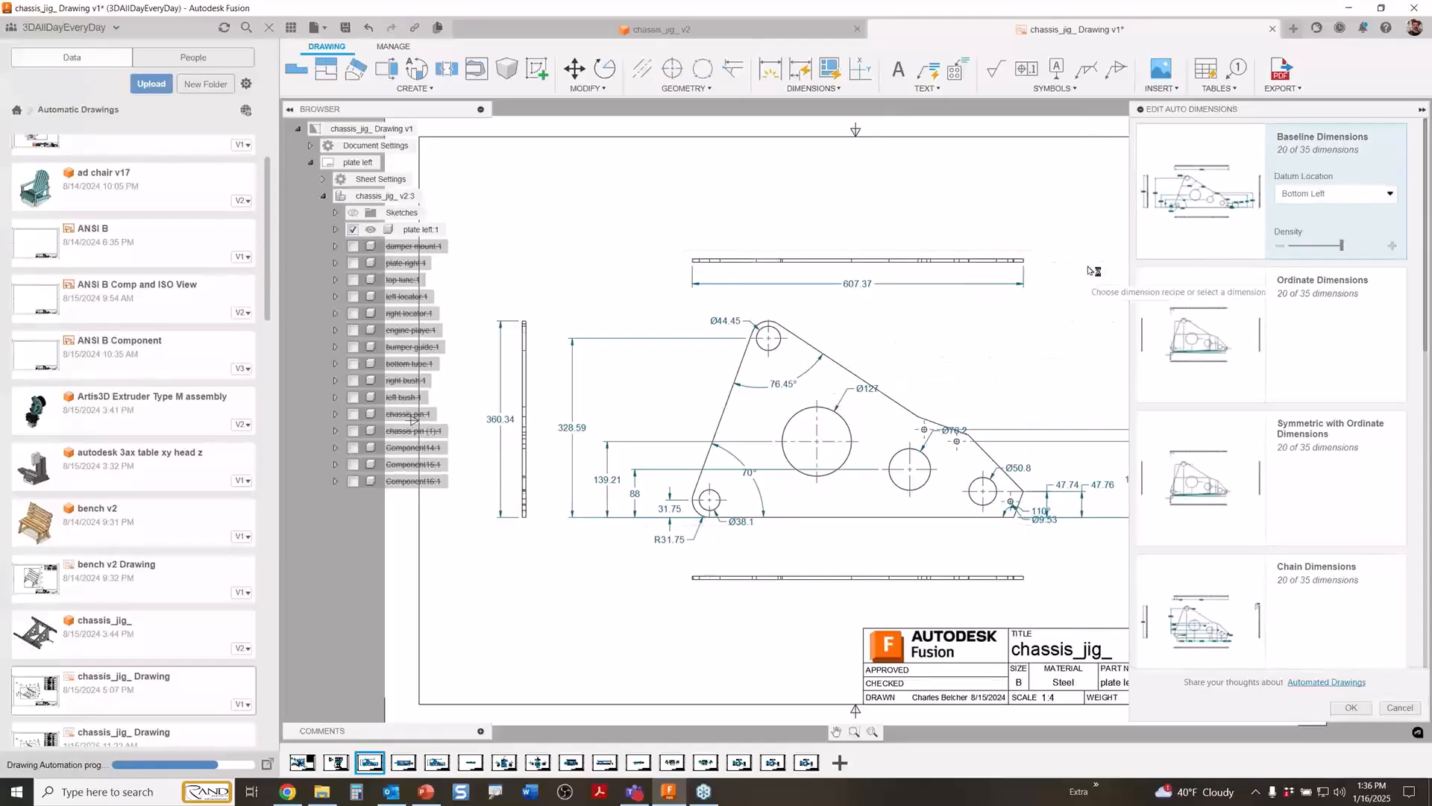
click(1173, 325)
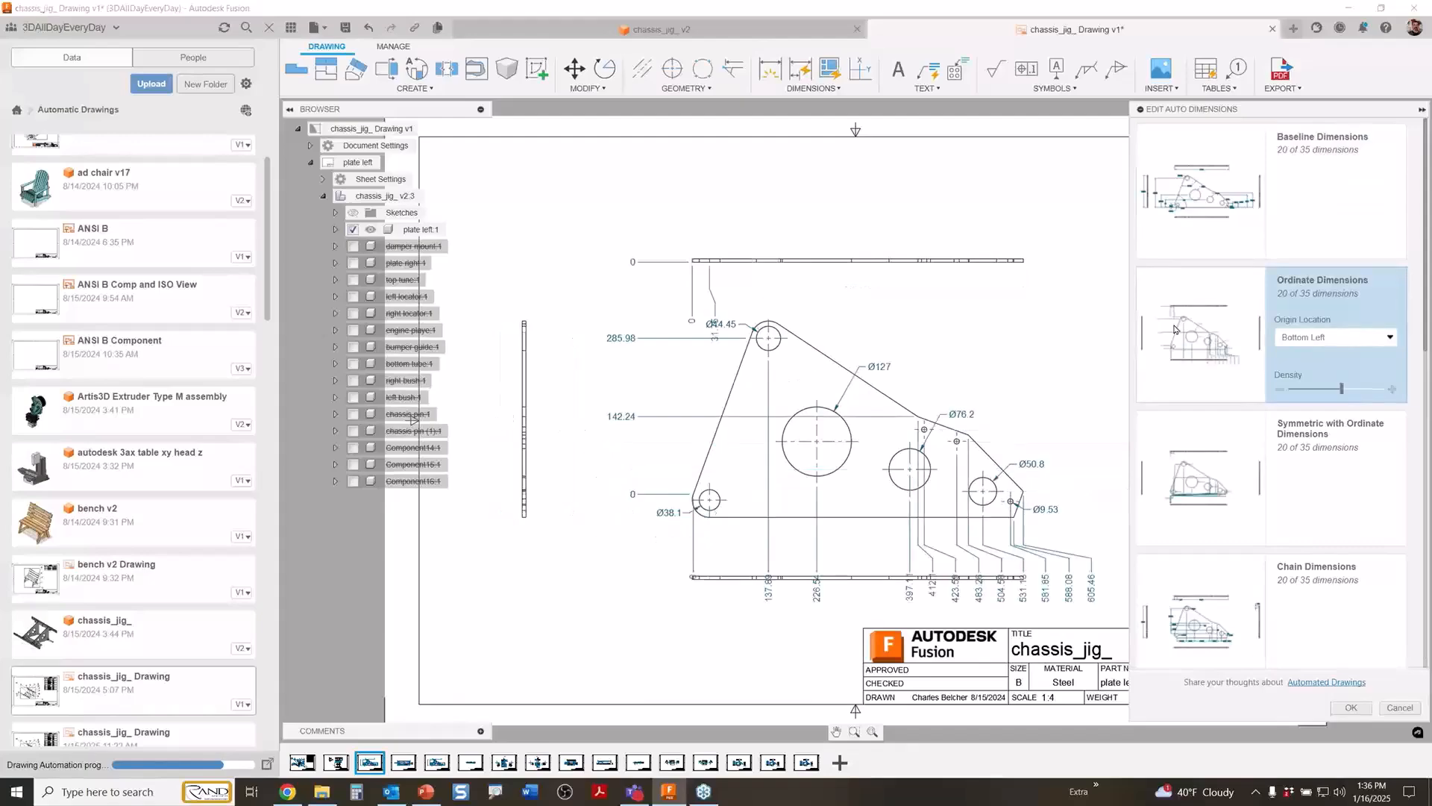
click(1192, 243)
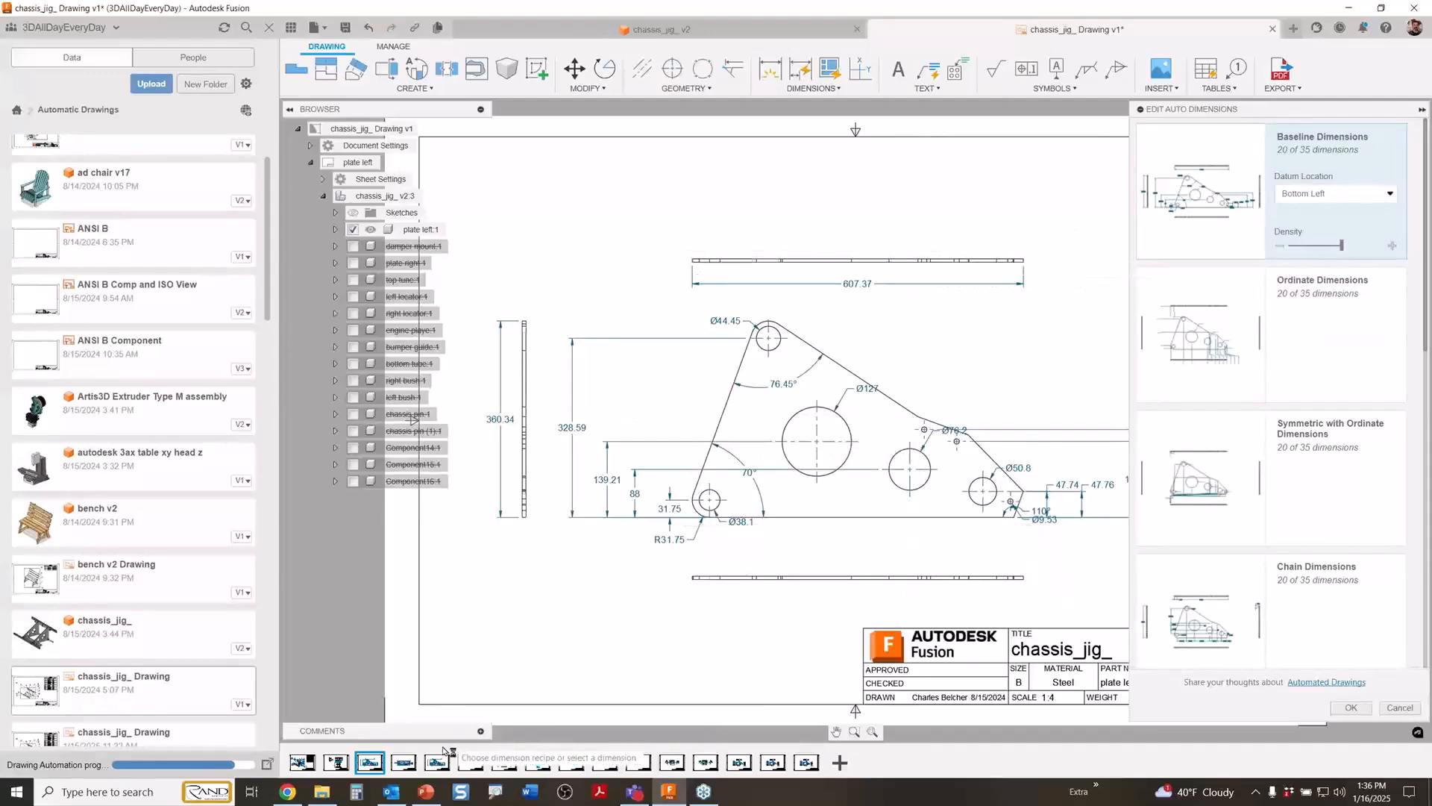
Review the automatically dimensioned component sheets from damper mount through bumper guide.
click(405, 766)
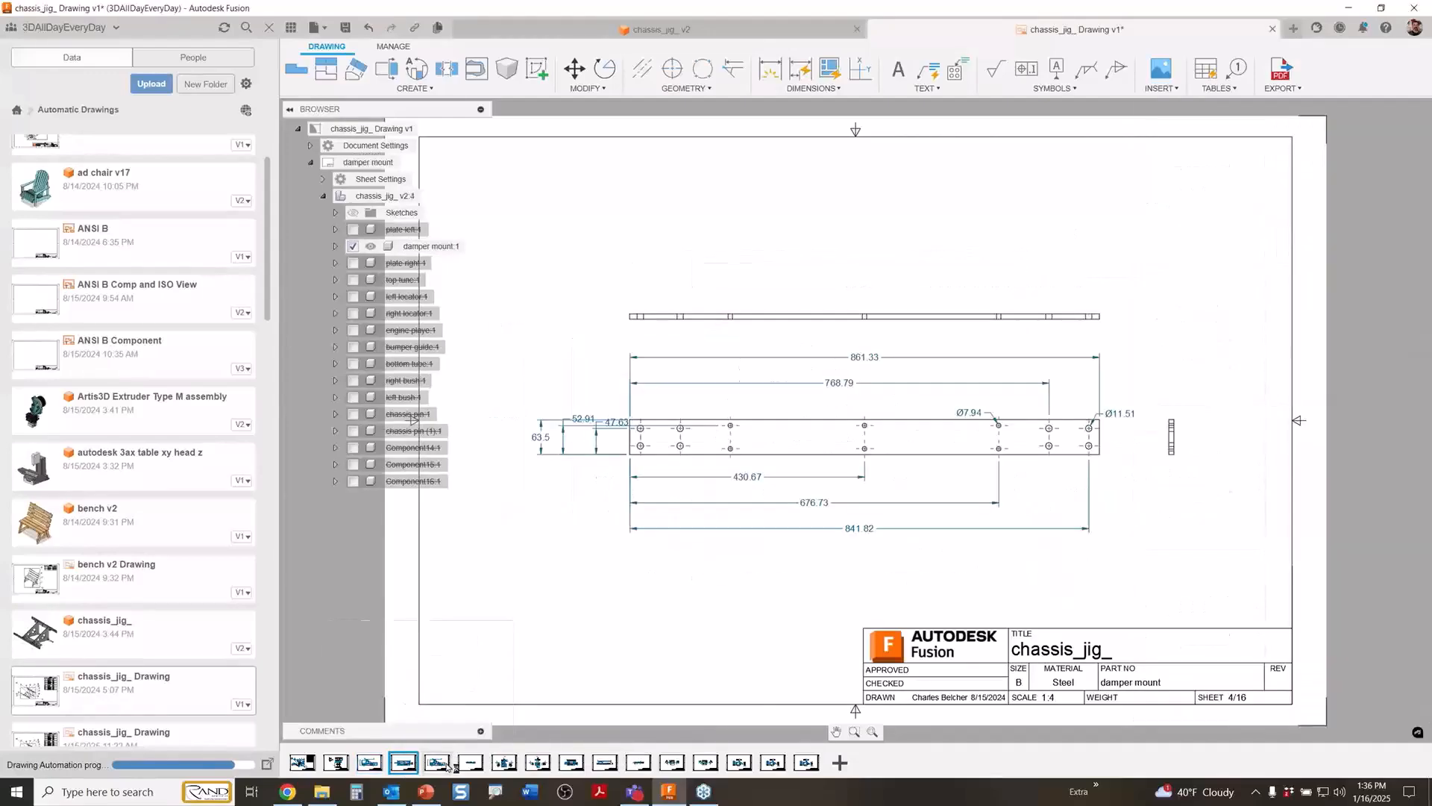
click(438, 763)
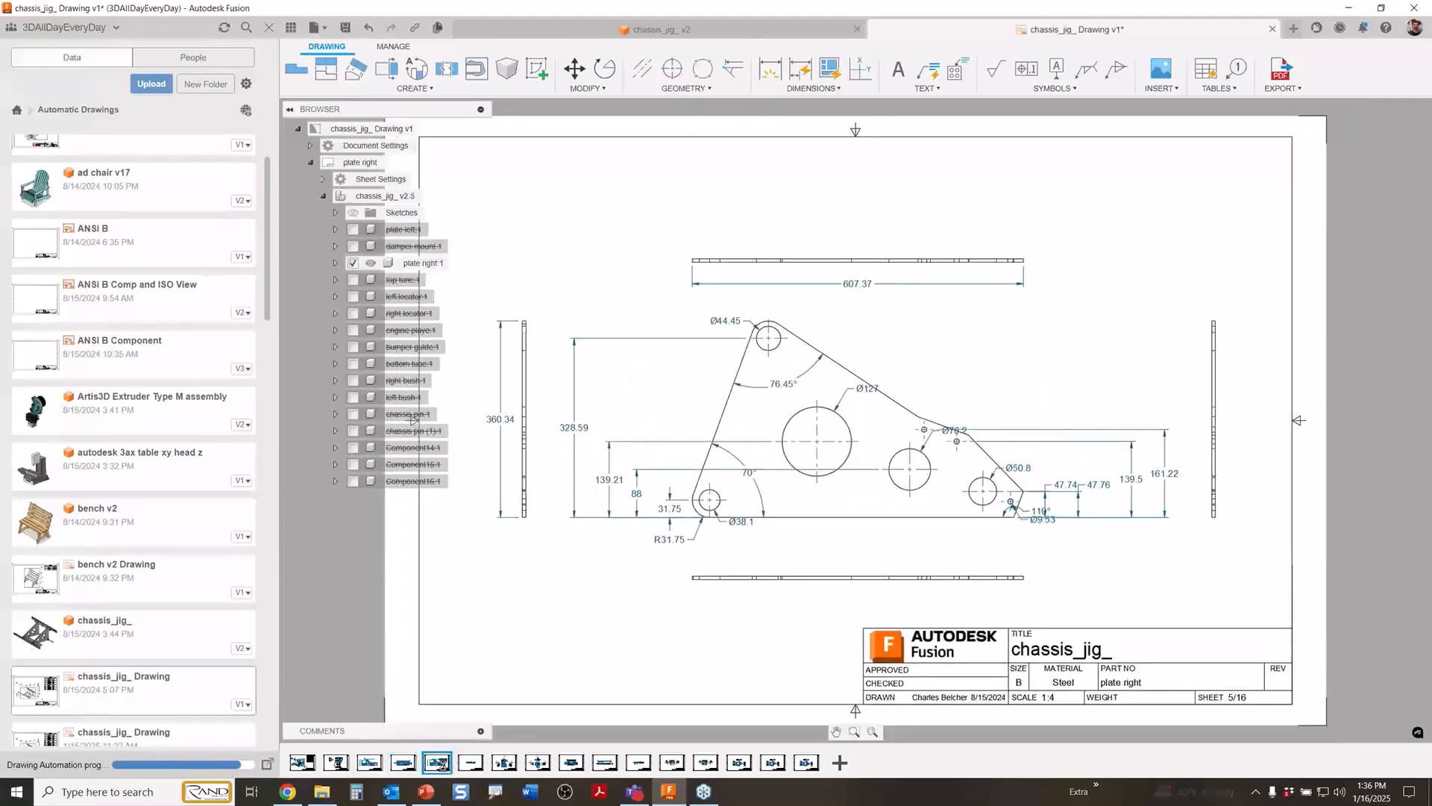
click(471, 763)
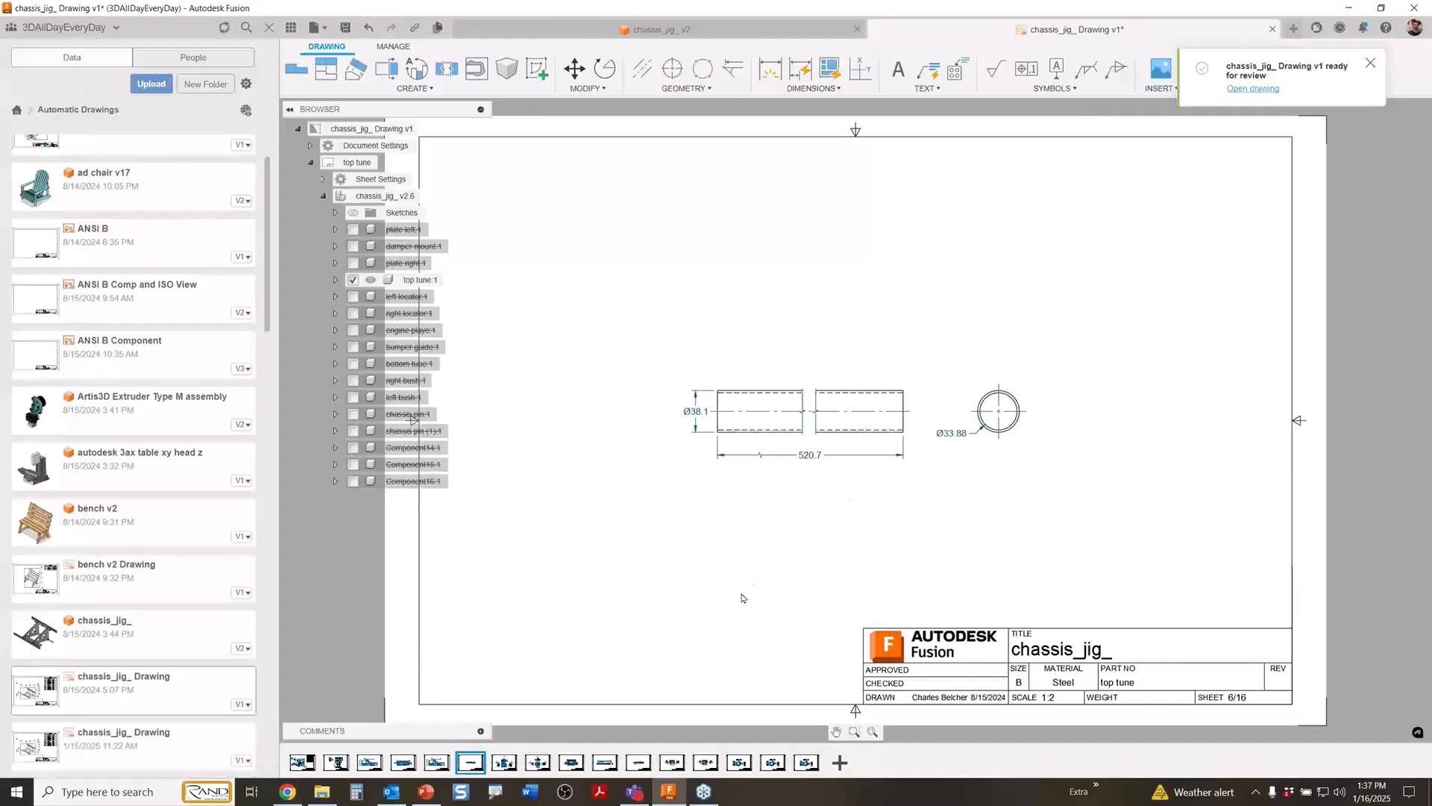
click(504, 763)
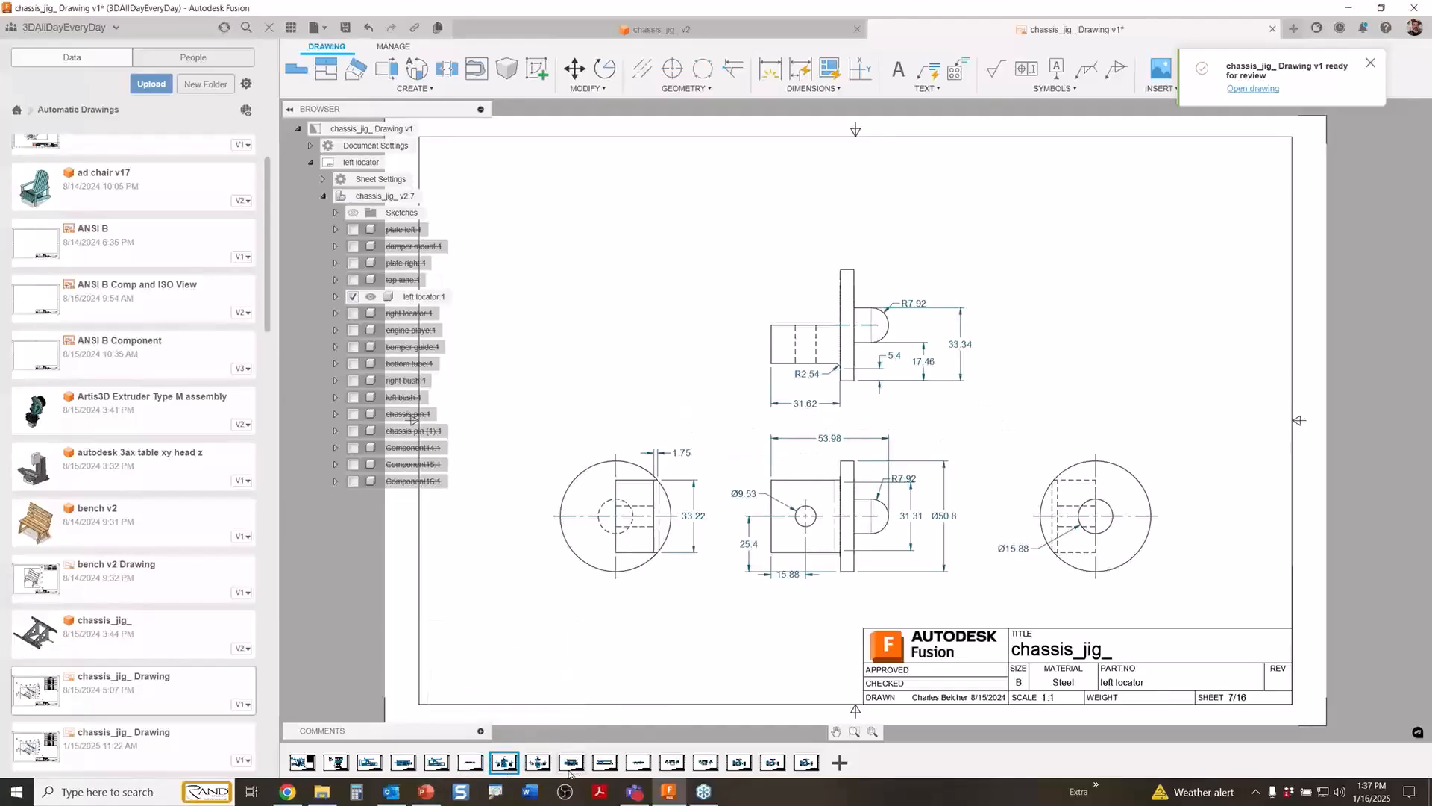
click(538, 764)
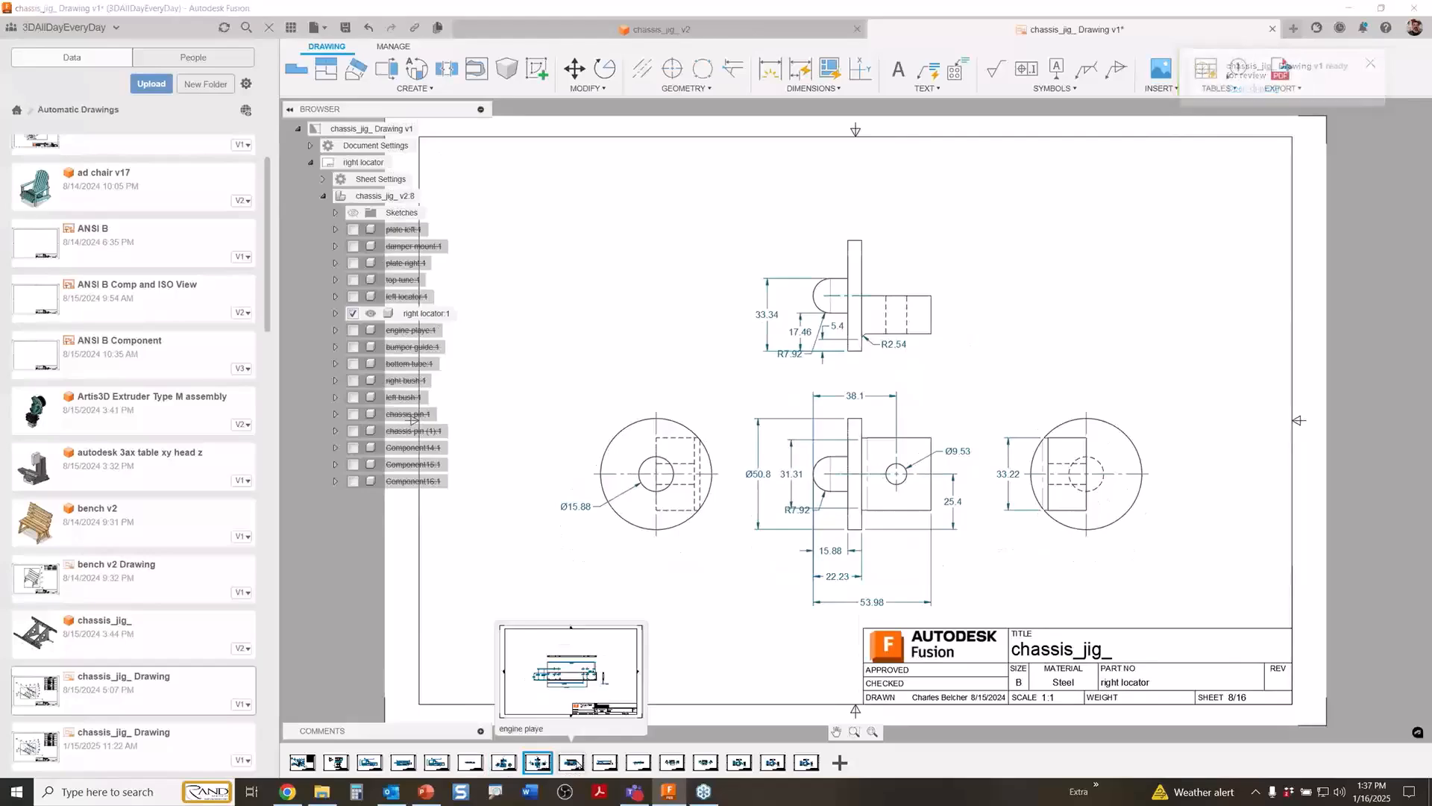
click(571, 761)
click(605, 762)
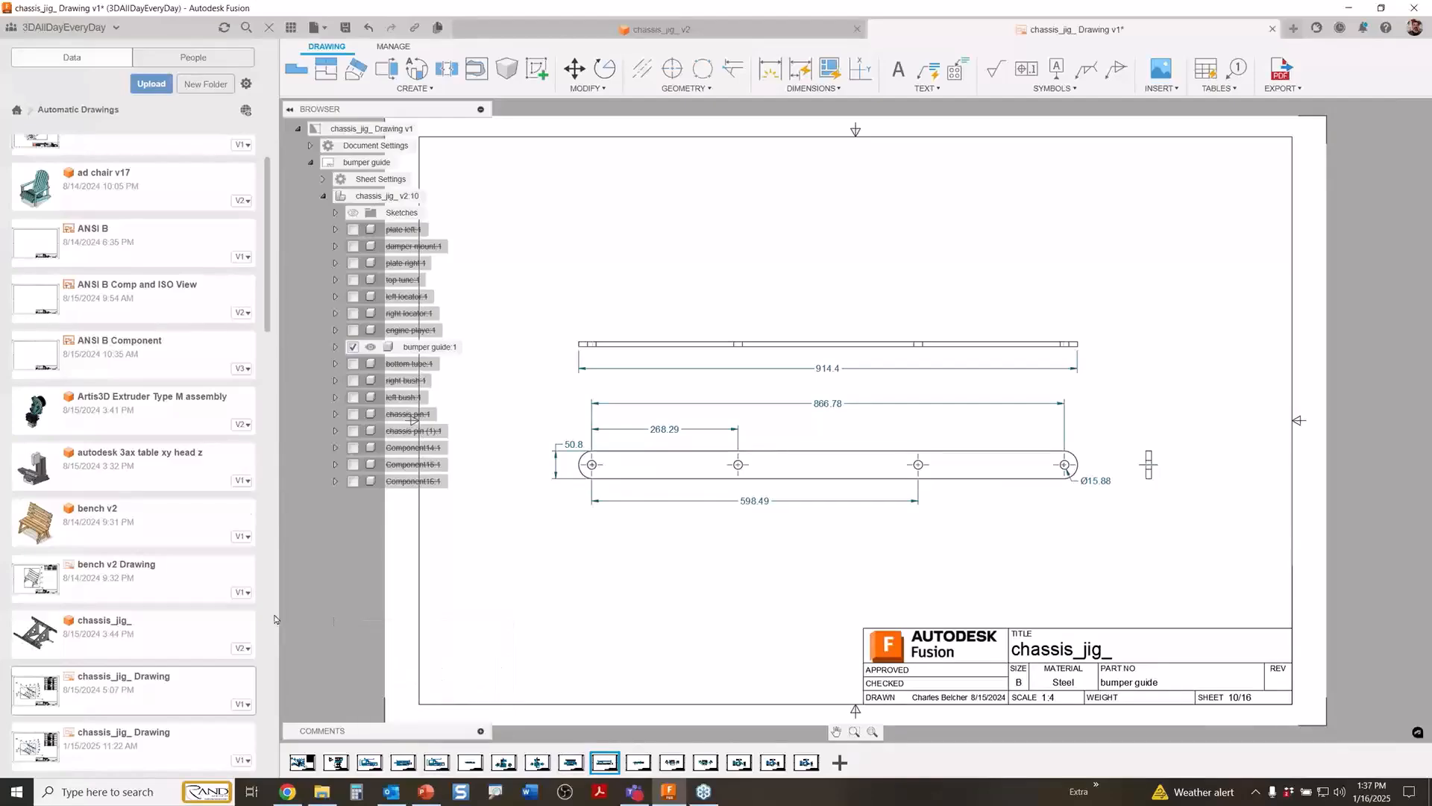
Open the newly generated chassis_jig_ Drawing from 1/16/2025 and accept Symmetric with Baseline Dimensions on the left bush sheet.
drag(267, 298, 263, 353)
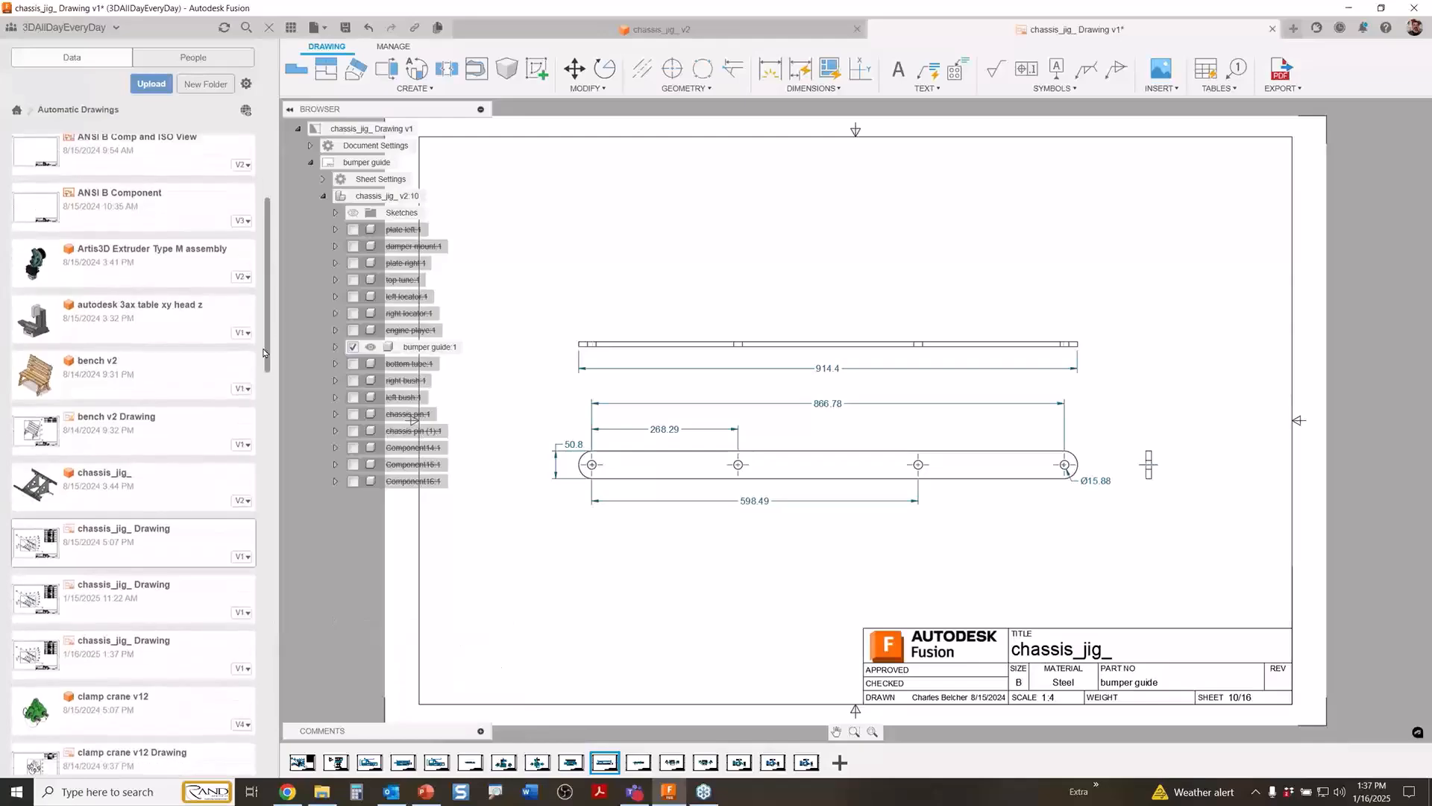
double_click(80, 660)
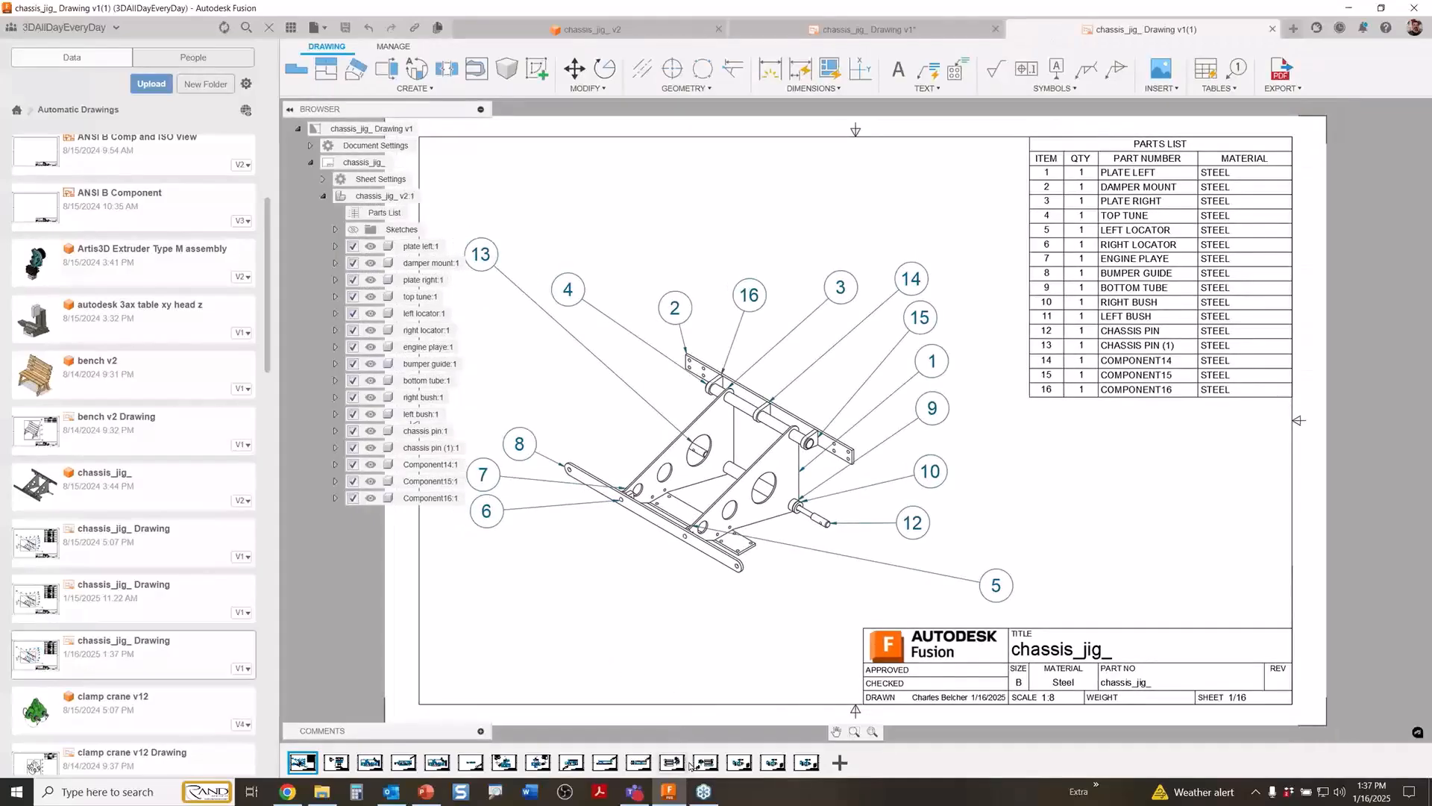
click(700, 763)
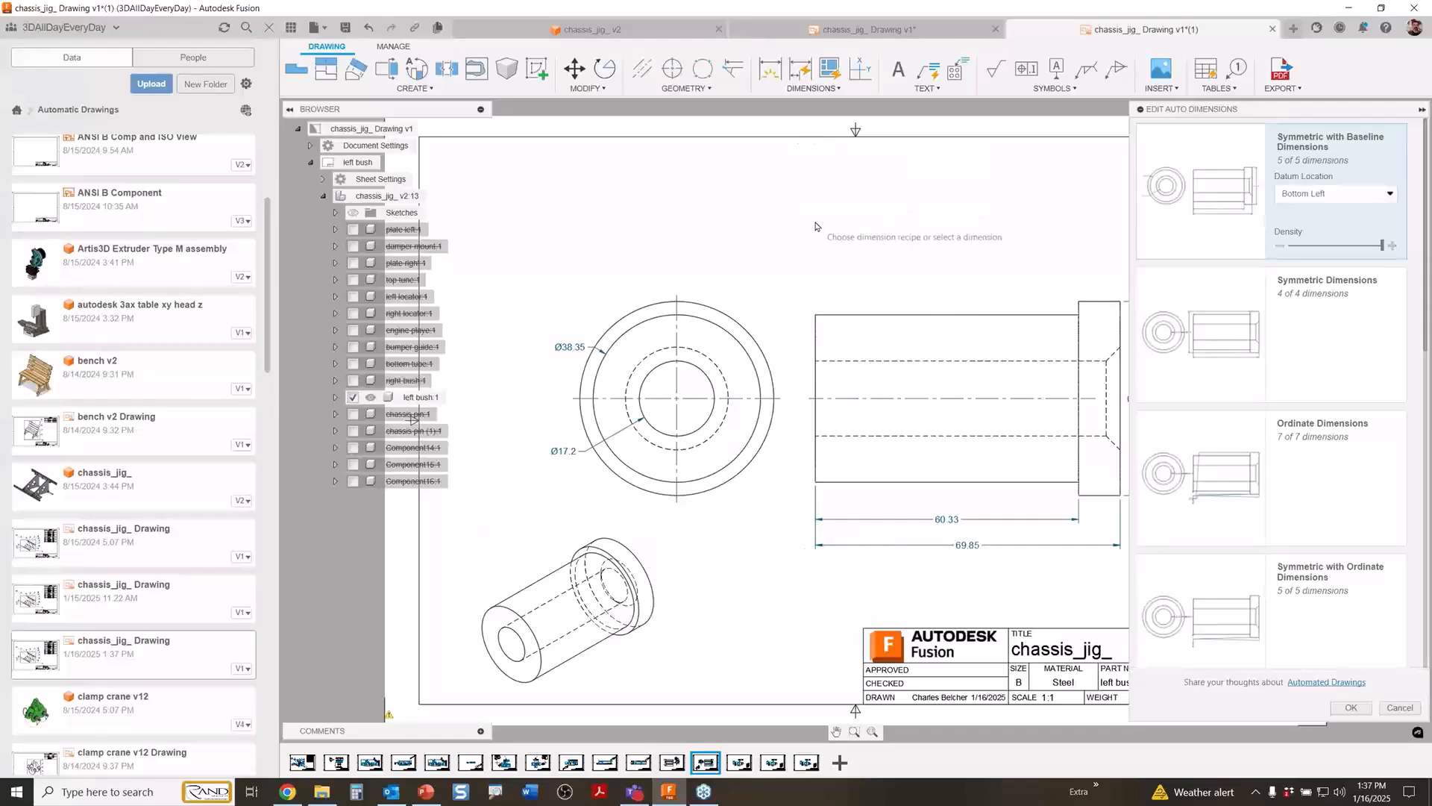
click(1351, 707)
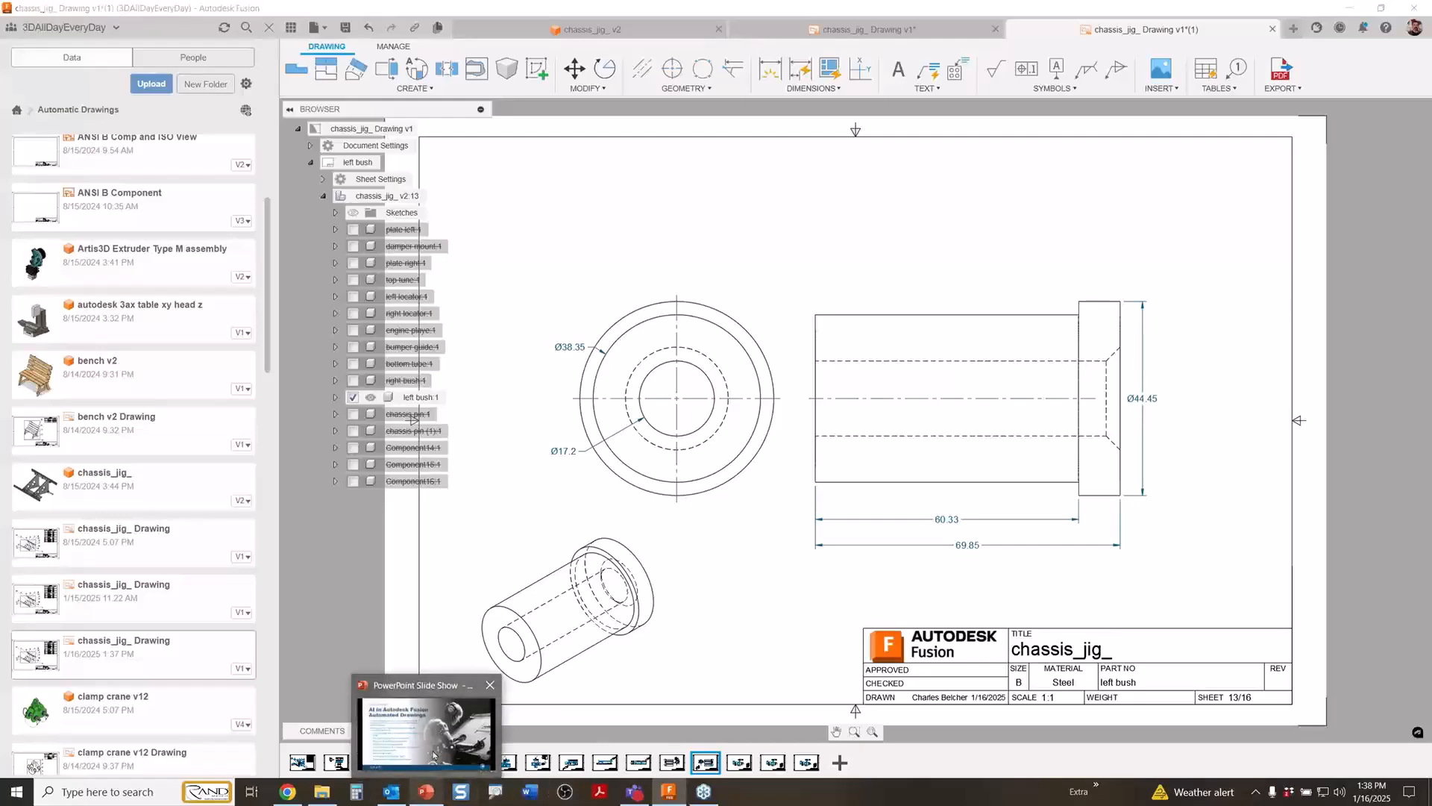
Switch to the AI in Fusion PowerPoint slide show and show the Automated Drawings slide.
click(423, 795)
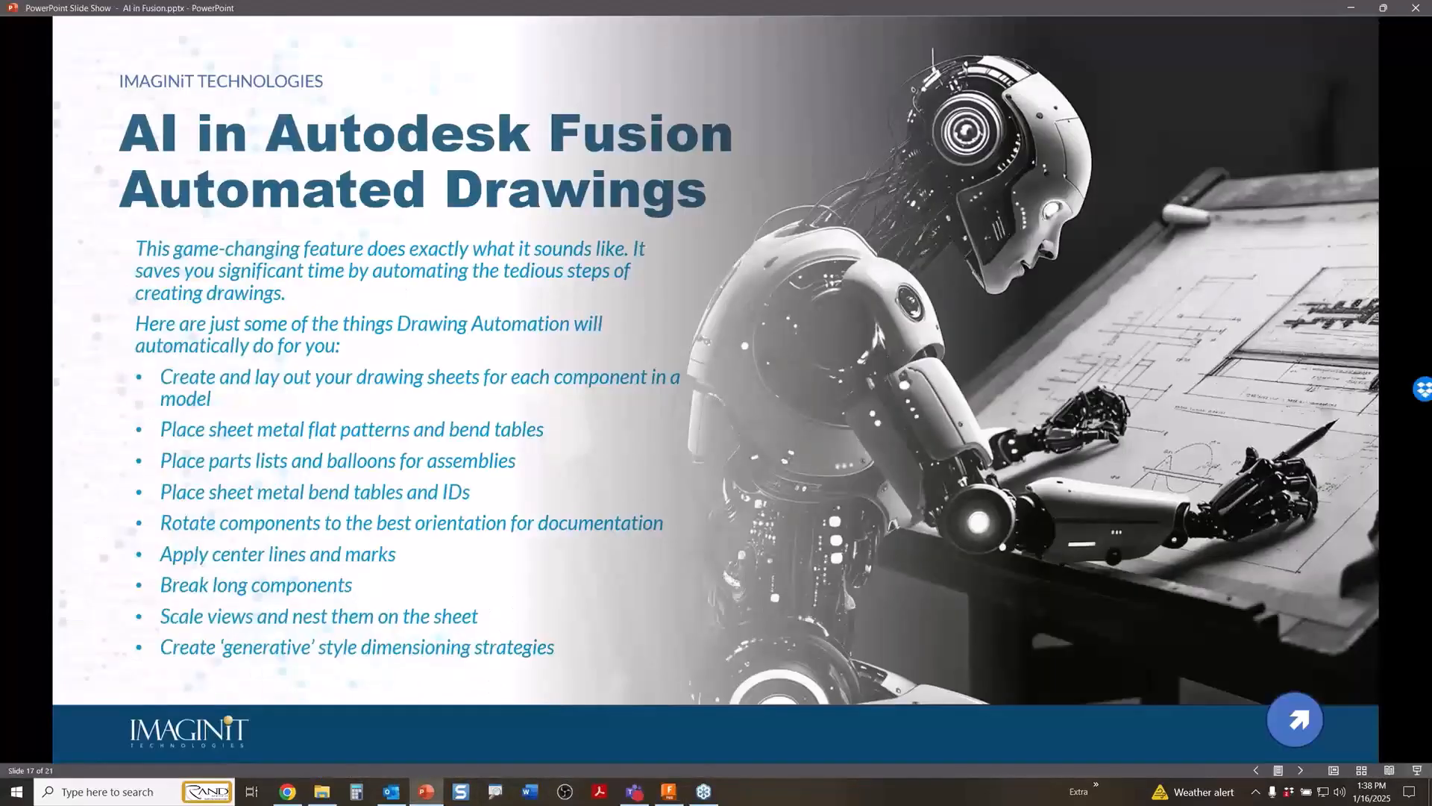
click(488, 378)
key(Left)
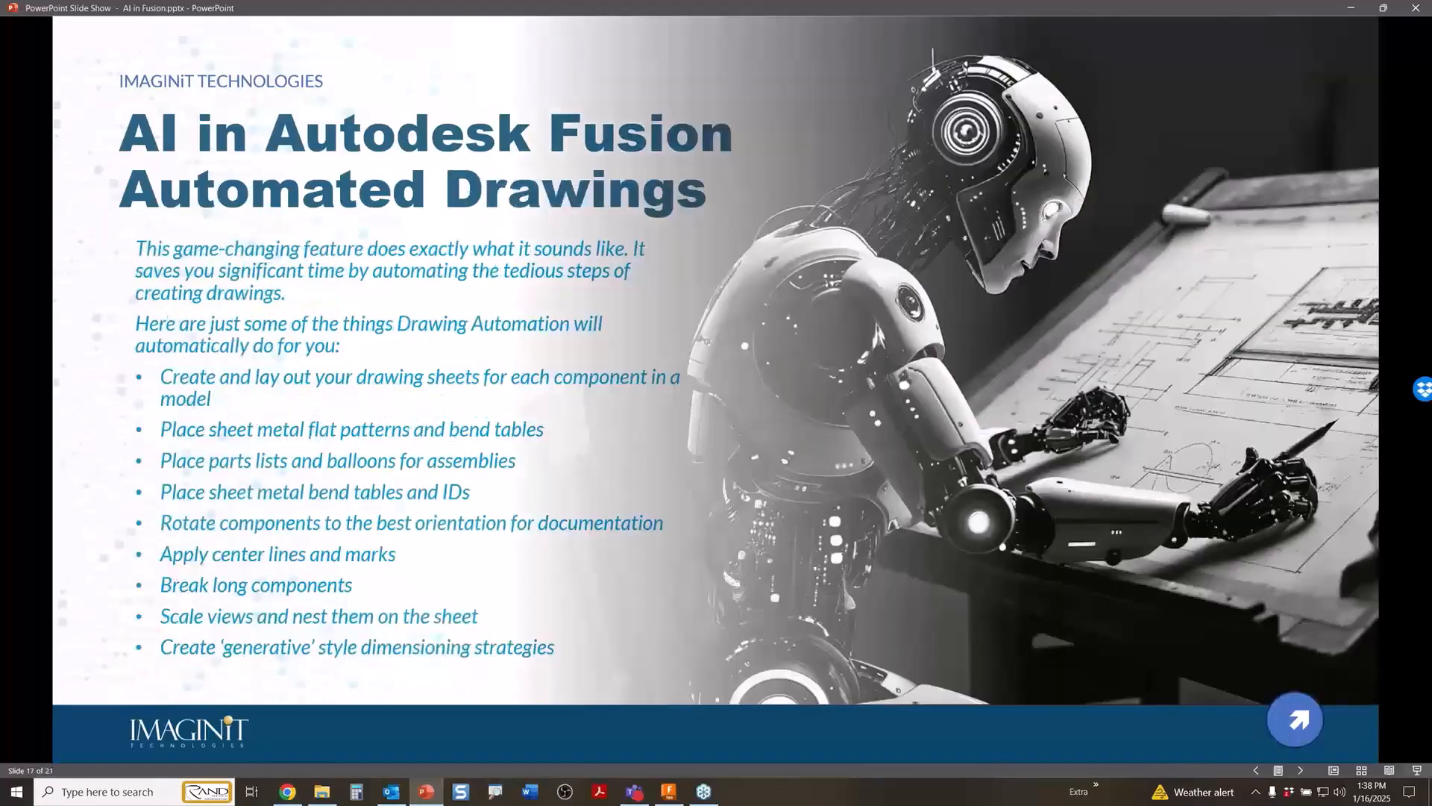